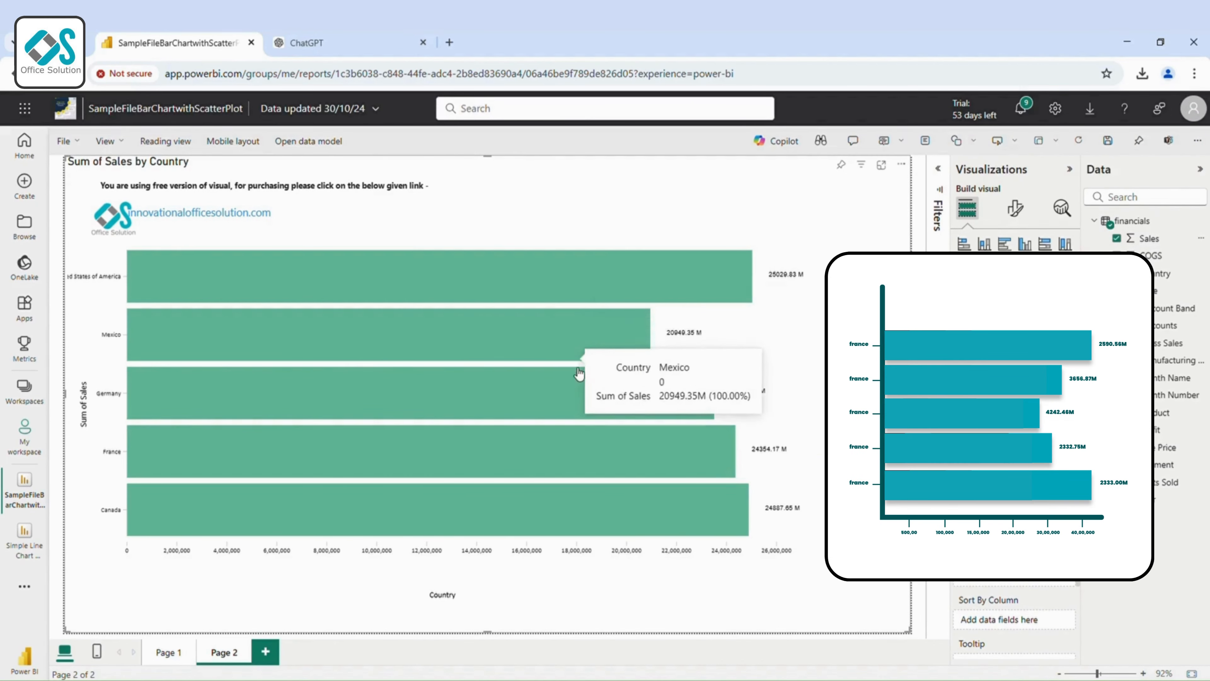
Look over the sales bar chart and the text box on Page 1, and return to Page 2.
mouse_move(599, 520)
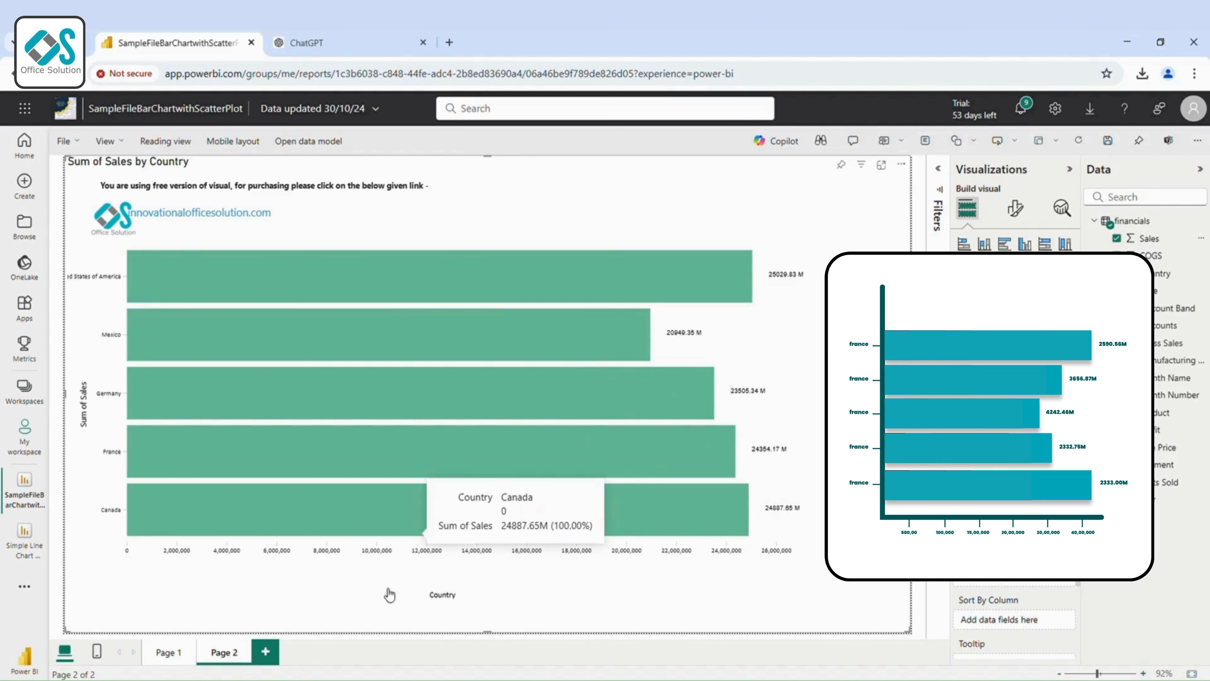
click(168, 657)
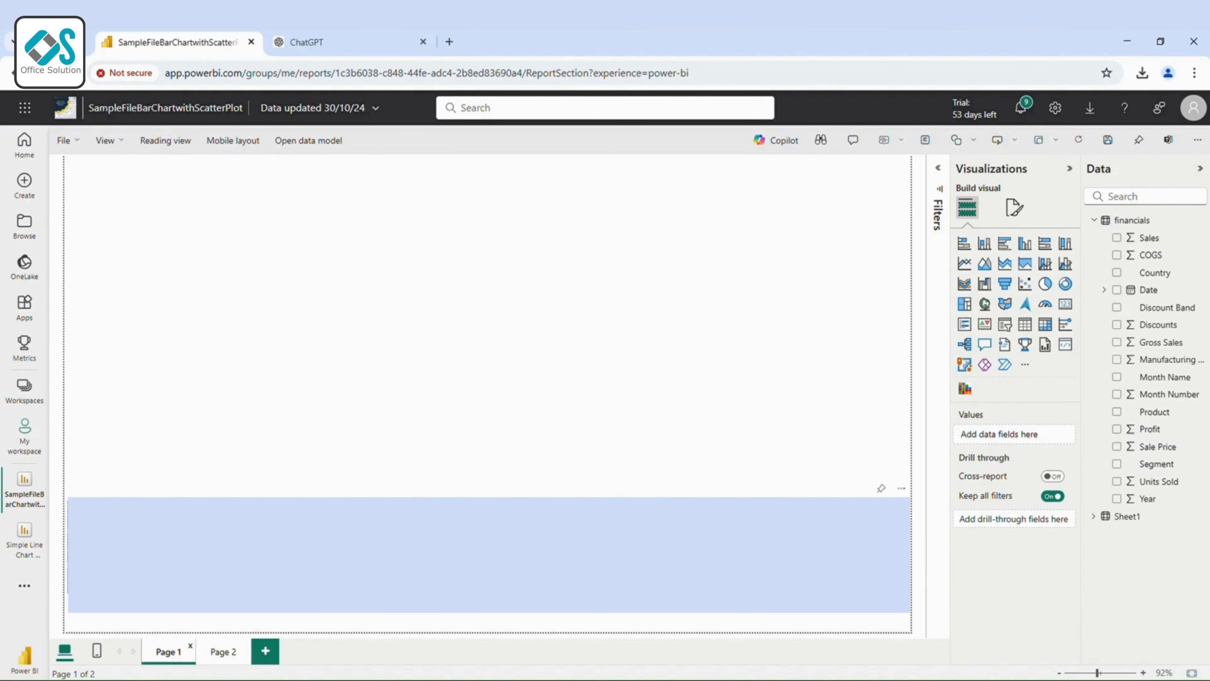
click(267, 563)
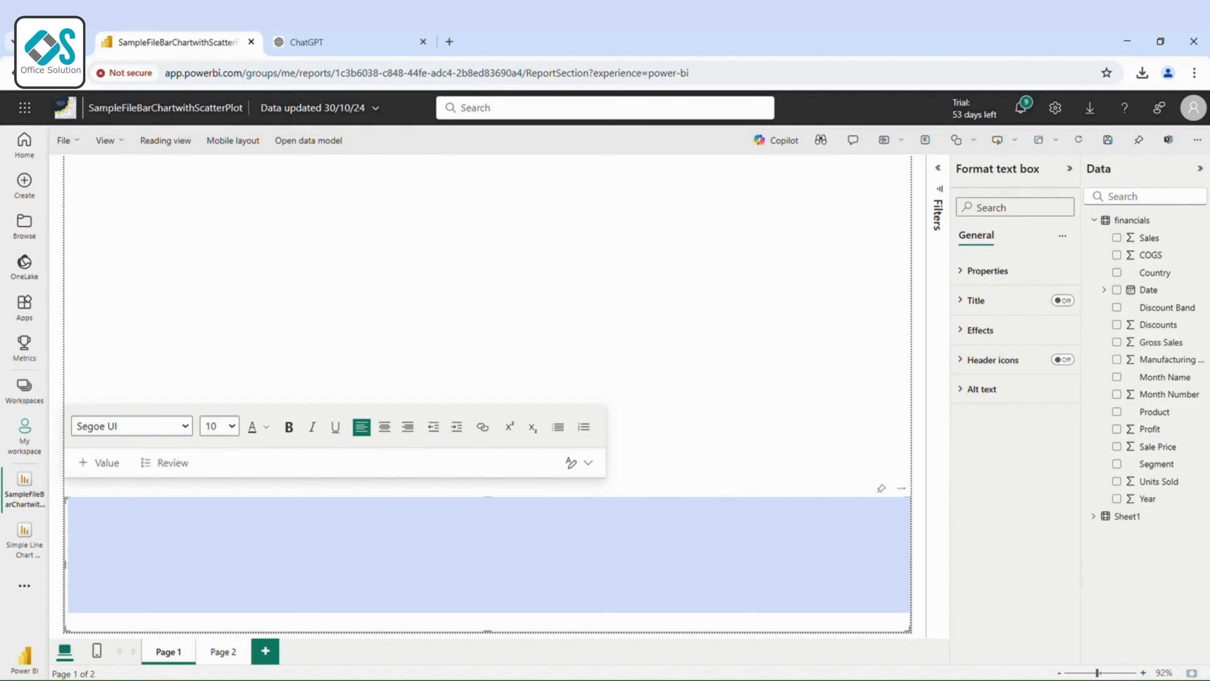
click(221, 653)
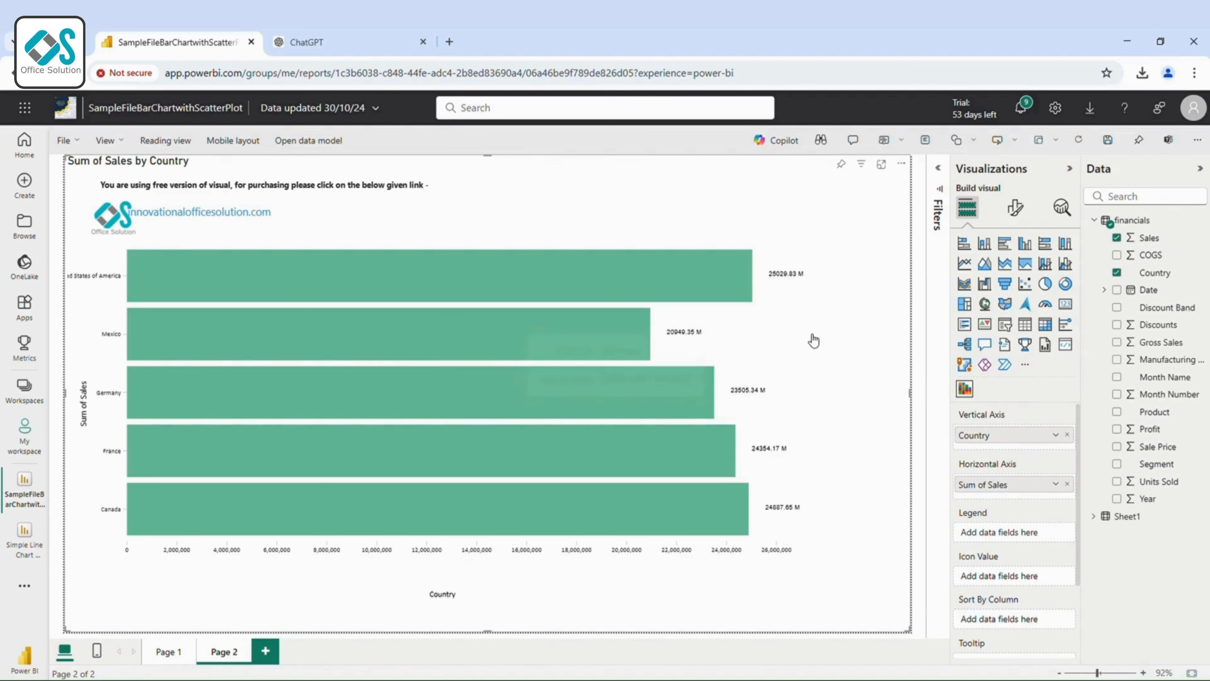
Paste the licence key into the chart visual's Licensing settings.
click(1014, 210)
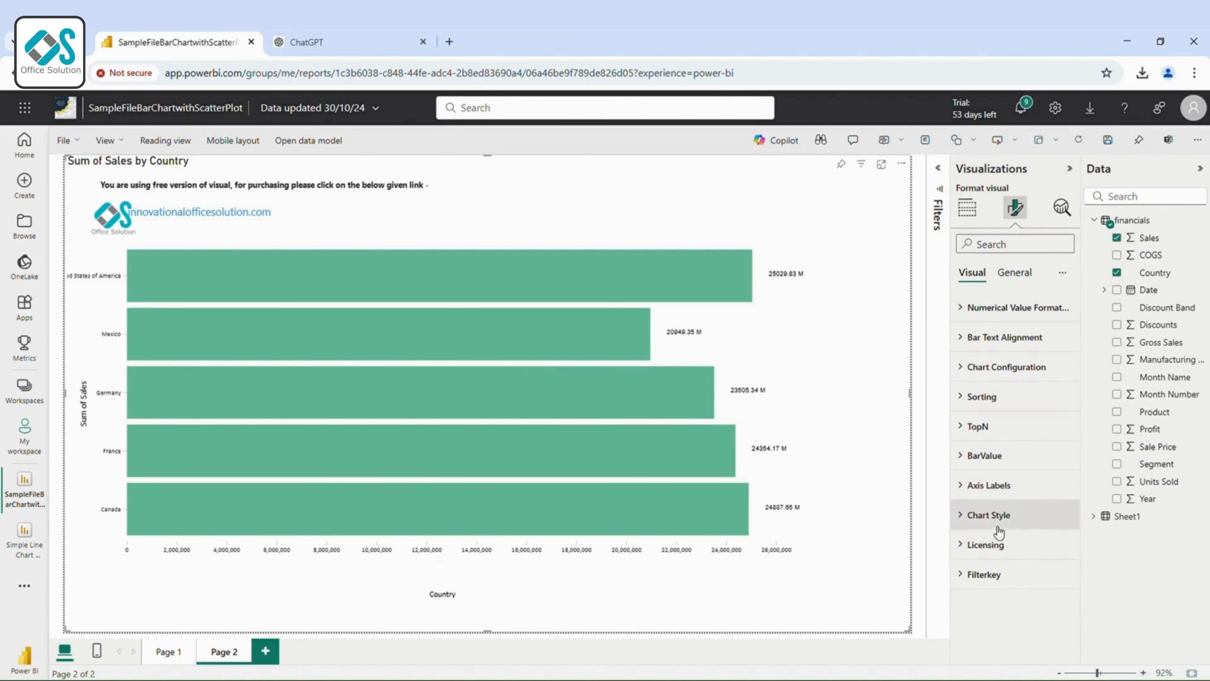
click(1001, 545)
click(1020, 592)
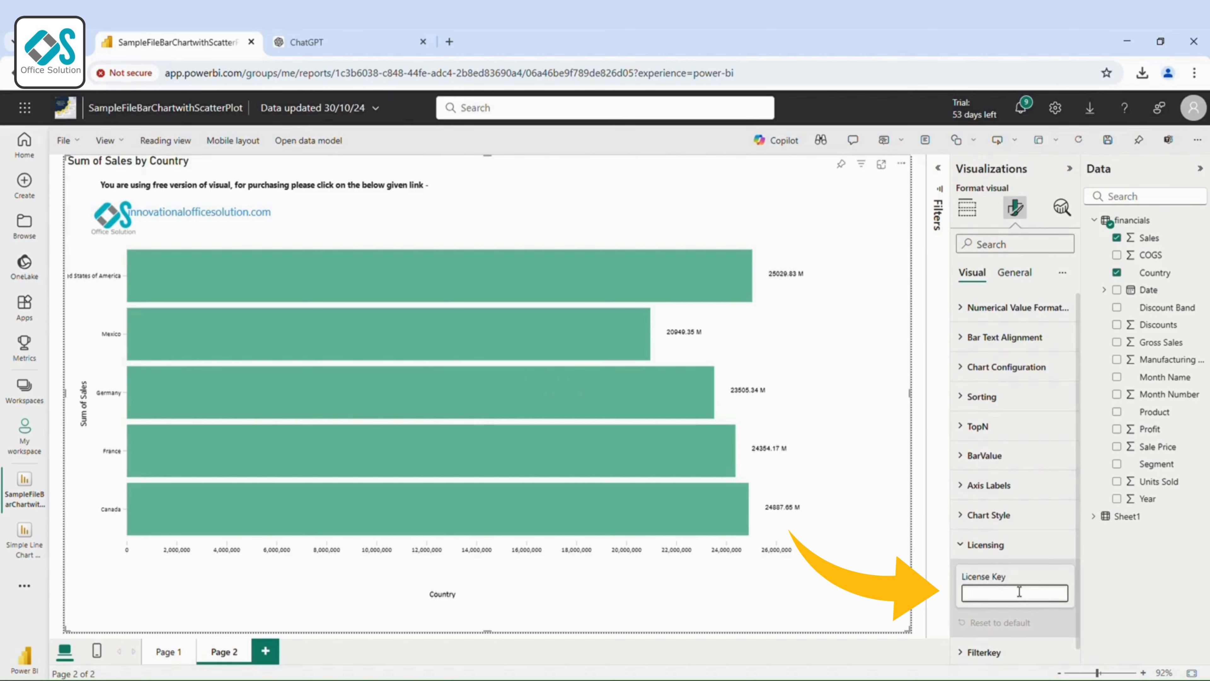
key(ctrl+v)
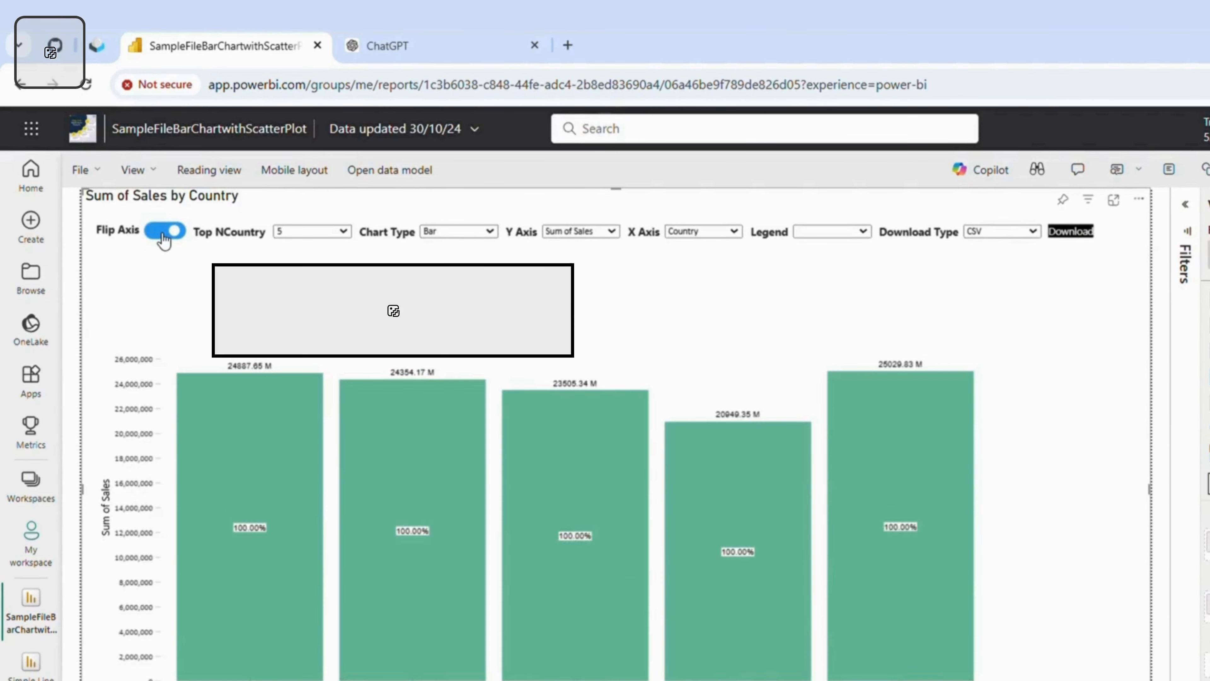
Switch off Flip Axis so the bars run horizontally, and set the Top N country filter to All.
click(162, 233)
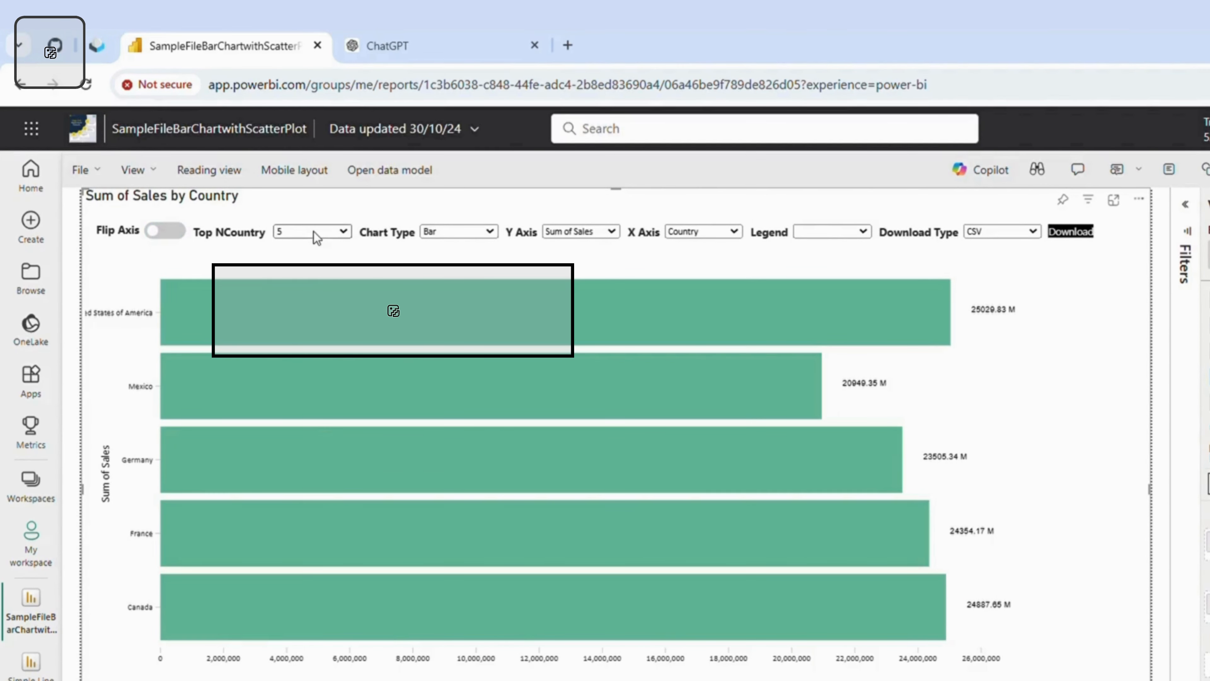
click(320, 287)
click(322, 233)
click(334, 257)
Try another chart type for the visual and return it to Bar.
click(459, 232)
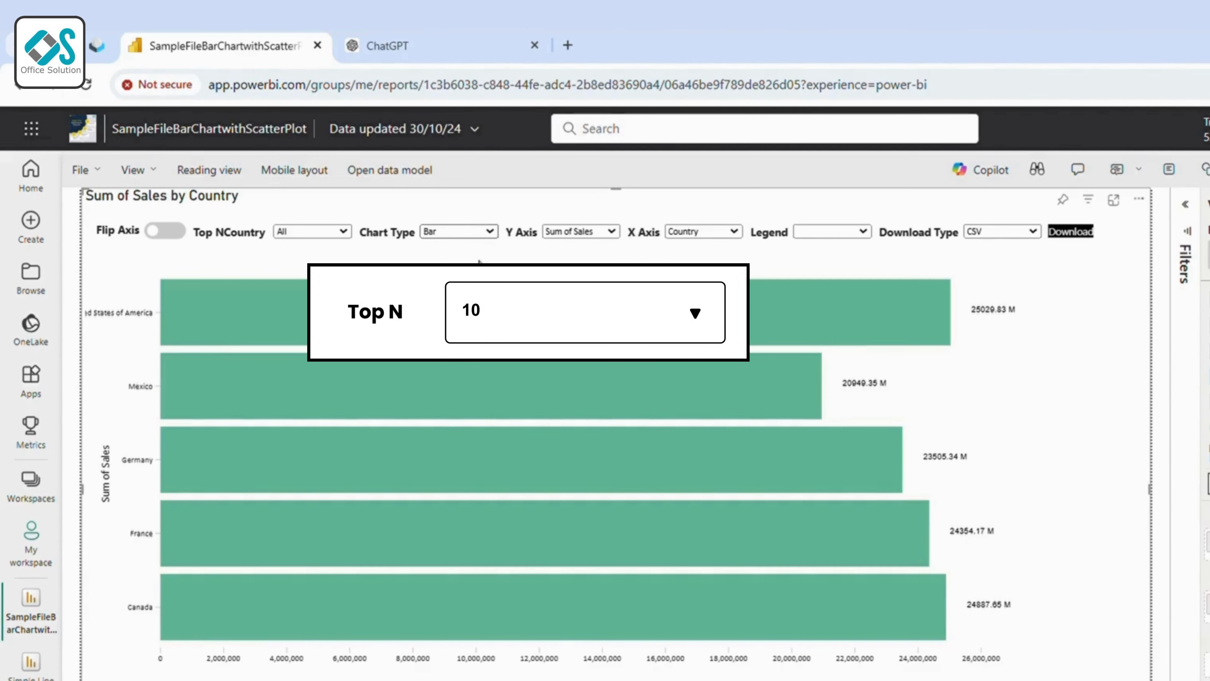
click(480, 257)
click(479, 233)
click(489, 253)
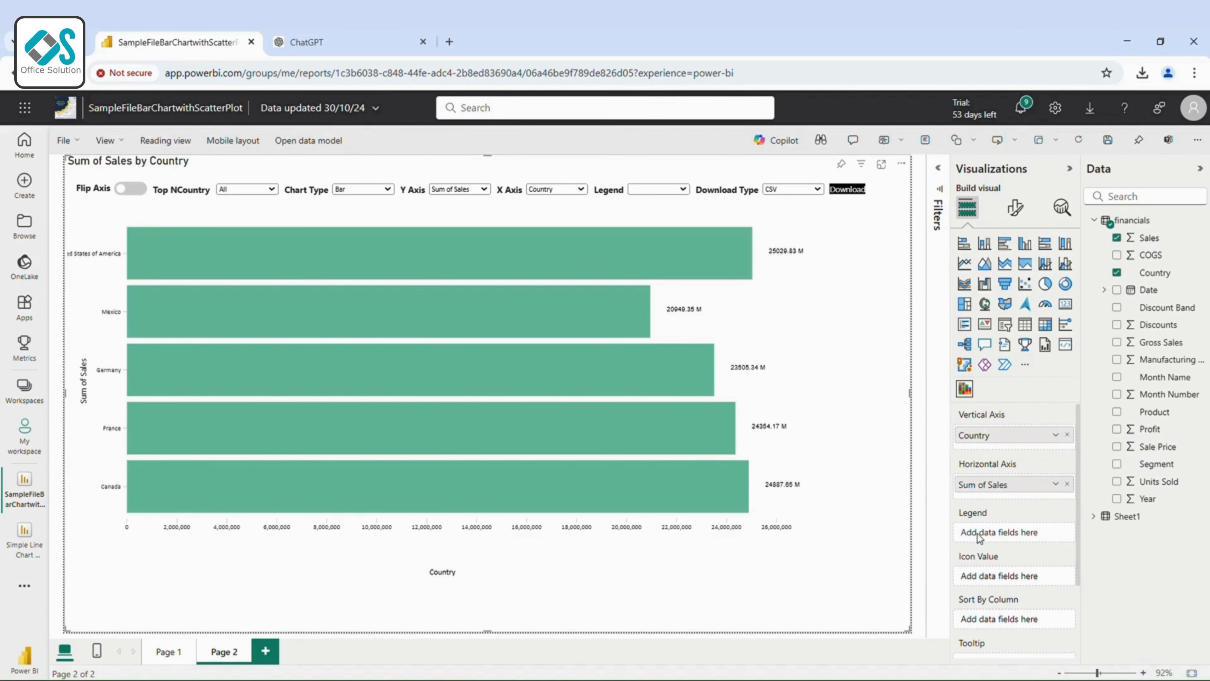
Flip the axes and assign Product to Legend, Units Sold to Icon Value and Discount Band to Vertical Axis.
drag(1155, 412, 1055, 537)
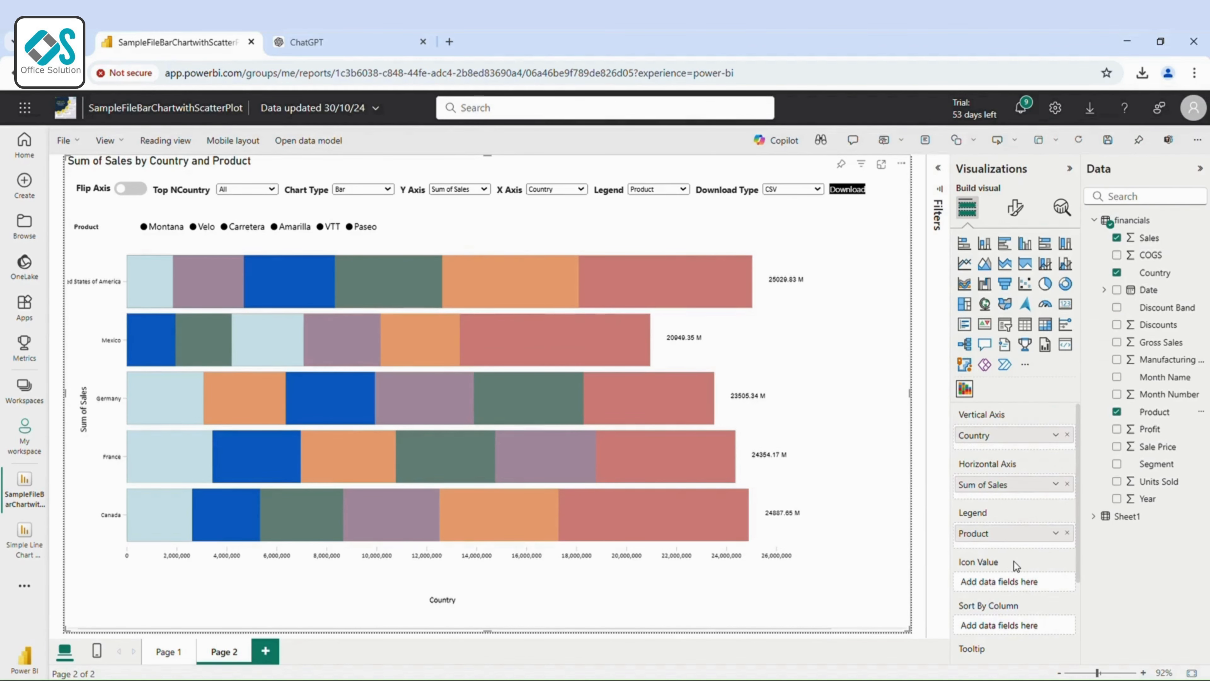
click(124, 188)
drag(1159, 480, 1023, 566)
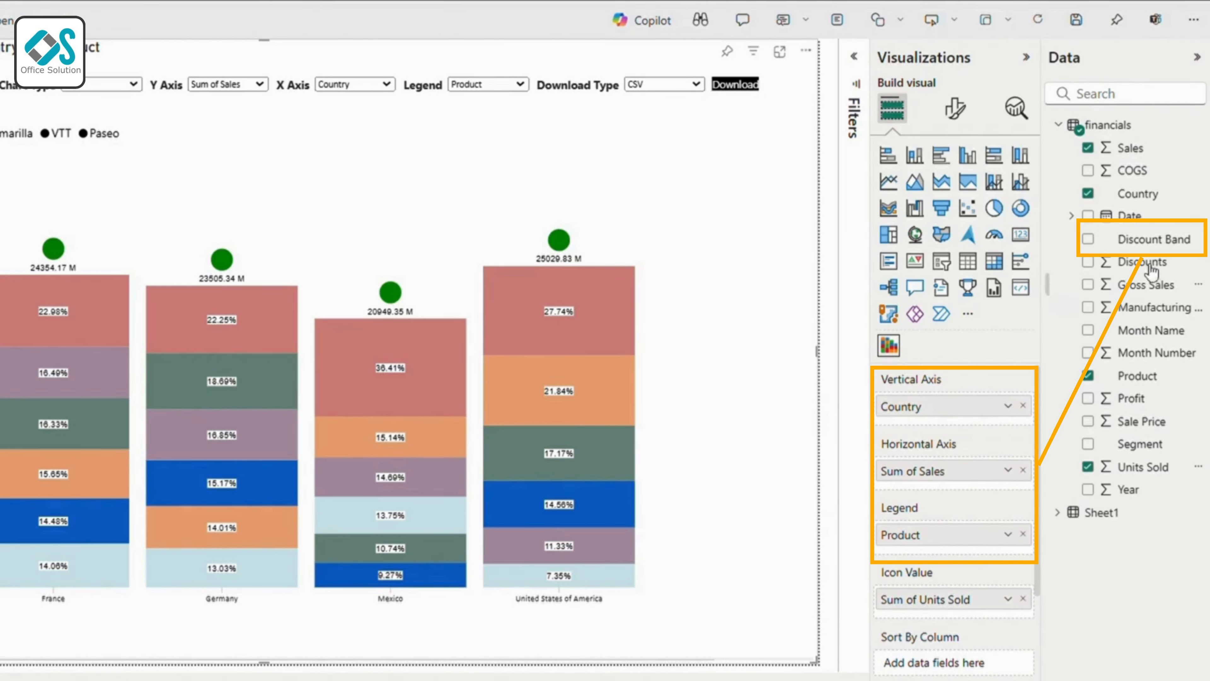
drag(1197, 244, 1024, 418)
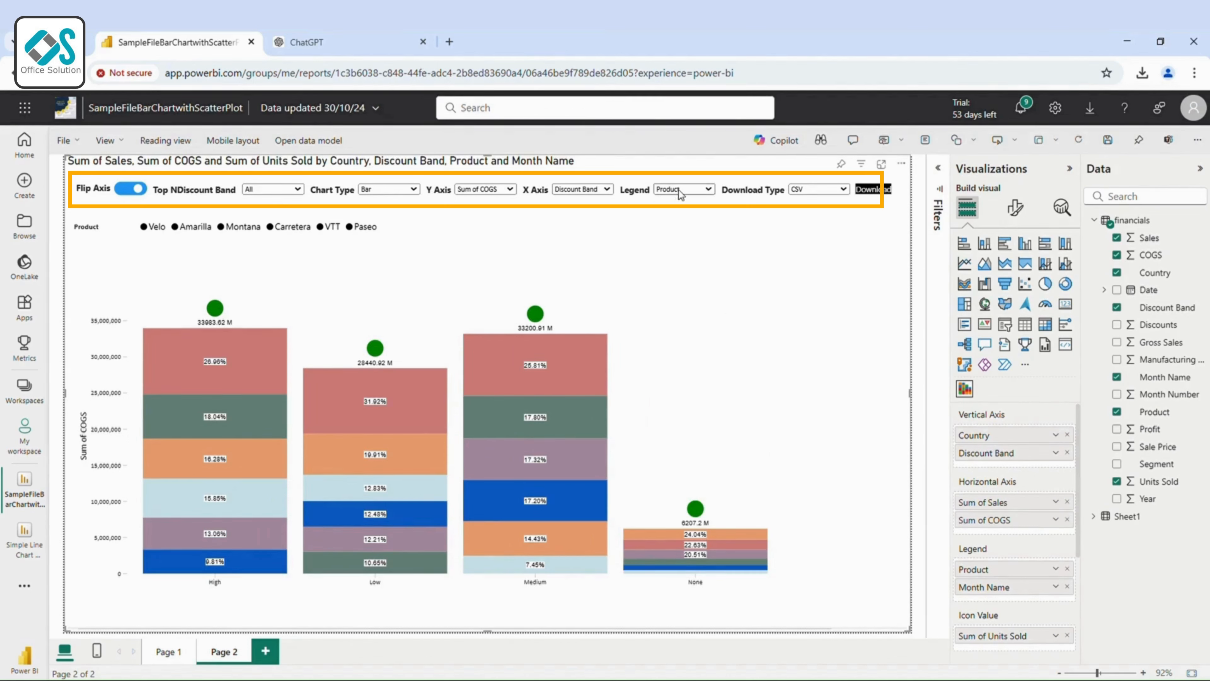
Using the chart's own selectors, set the legend to Product and the X axis to Country.
click(726, 216)
click(715, 201)
click(603, 193)
click(618, 210)
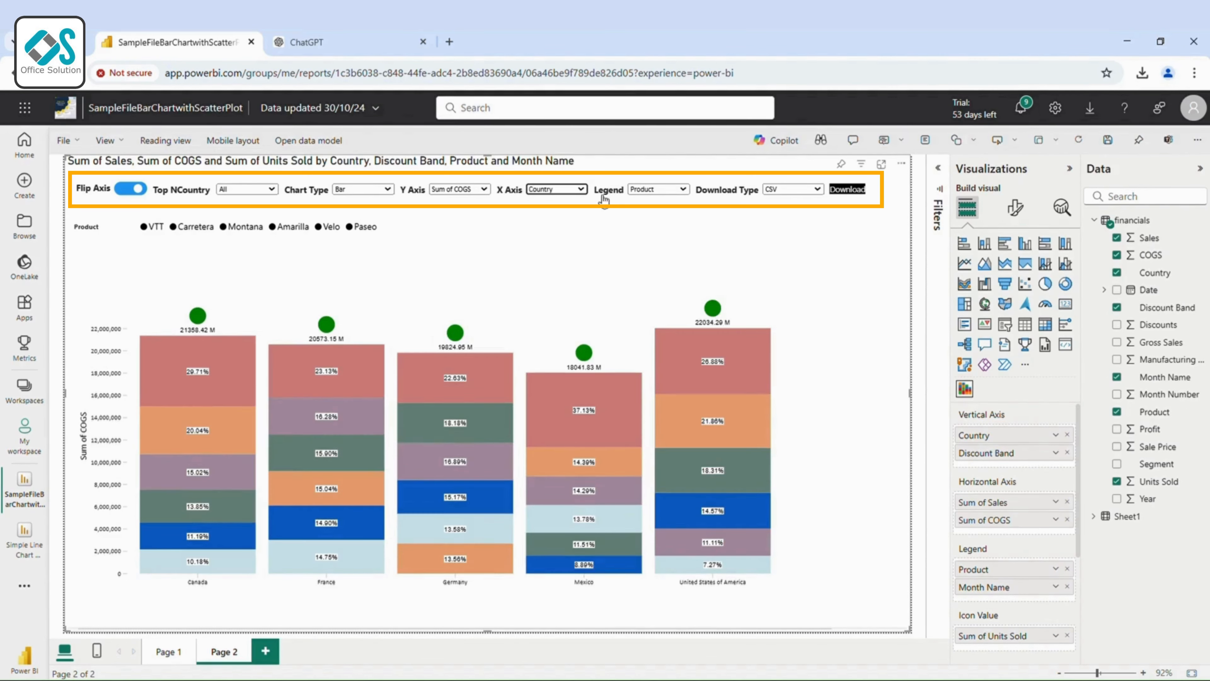
Set the chart's numerical value formatter to Auto and check the result on the United States of America bar.
click(1015, 208)
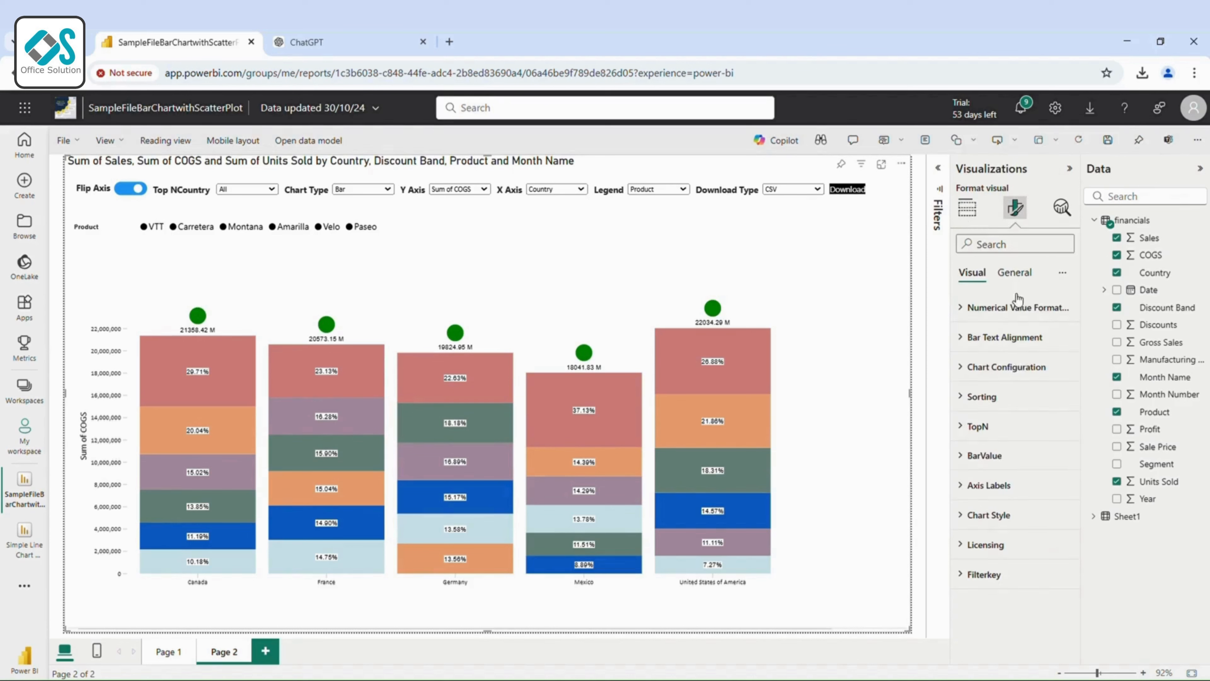
click(1018, 307)
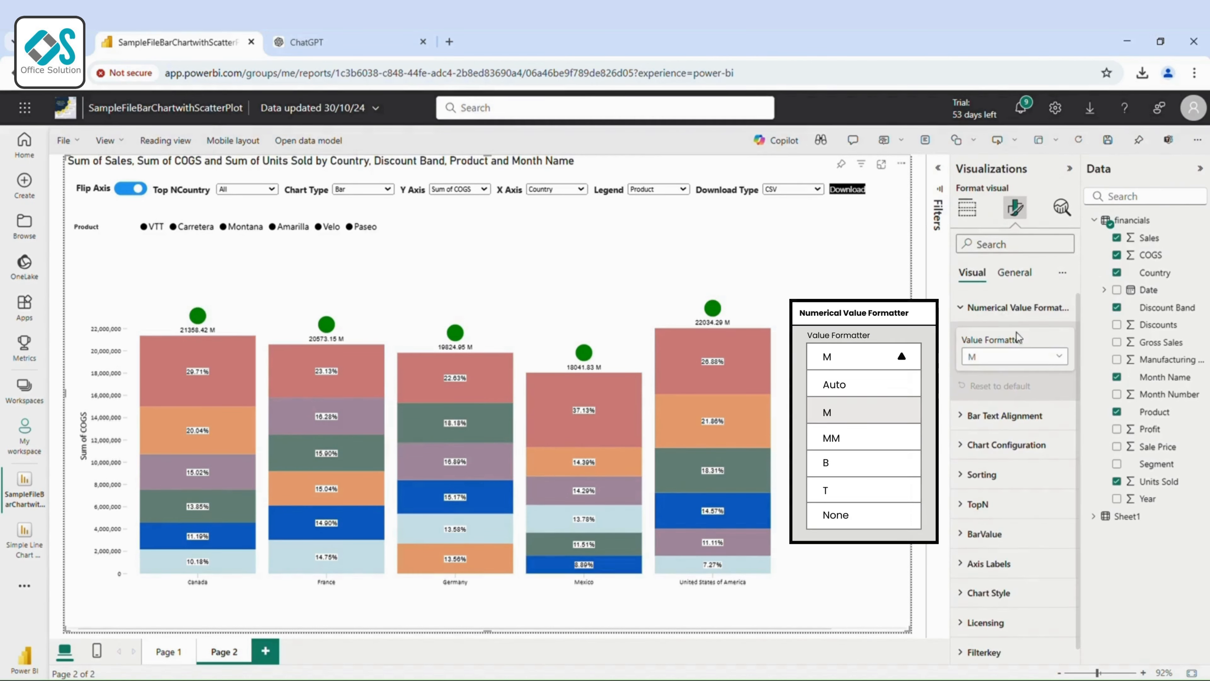
click(1030, 365)
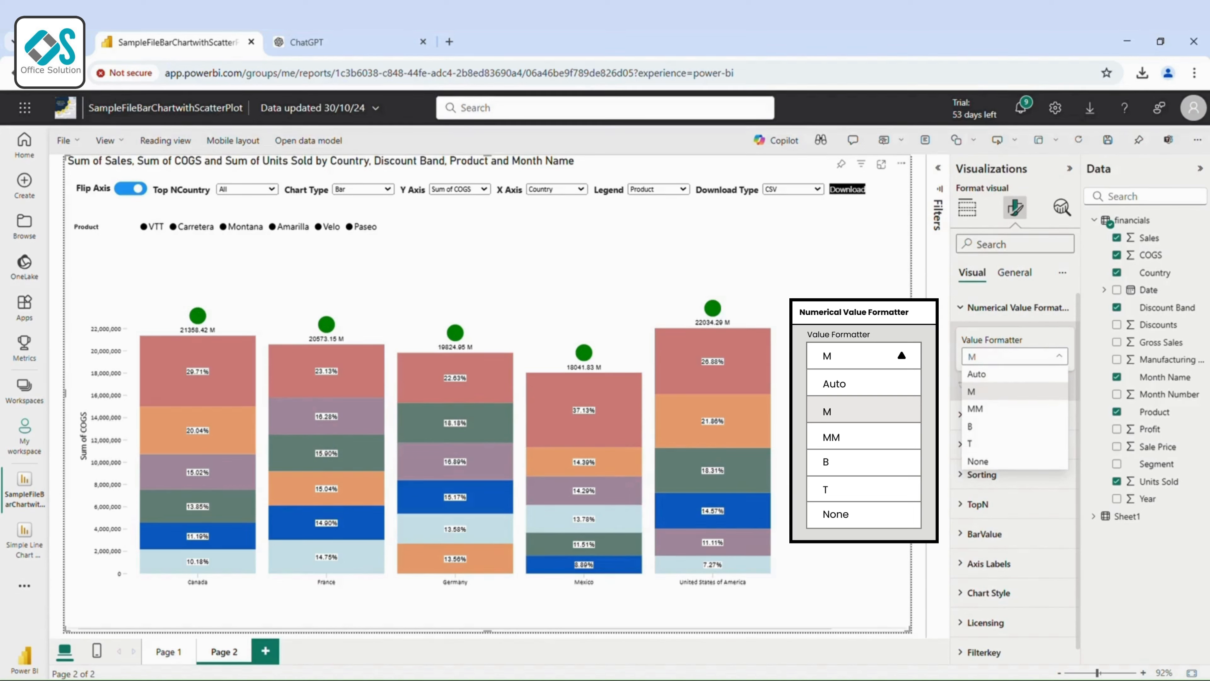
click(810, 376)
mouse_move(738, 370)
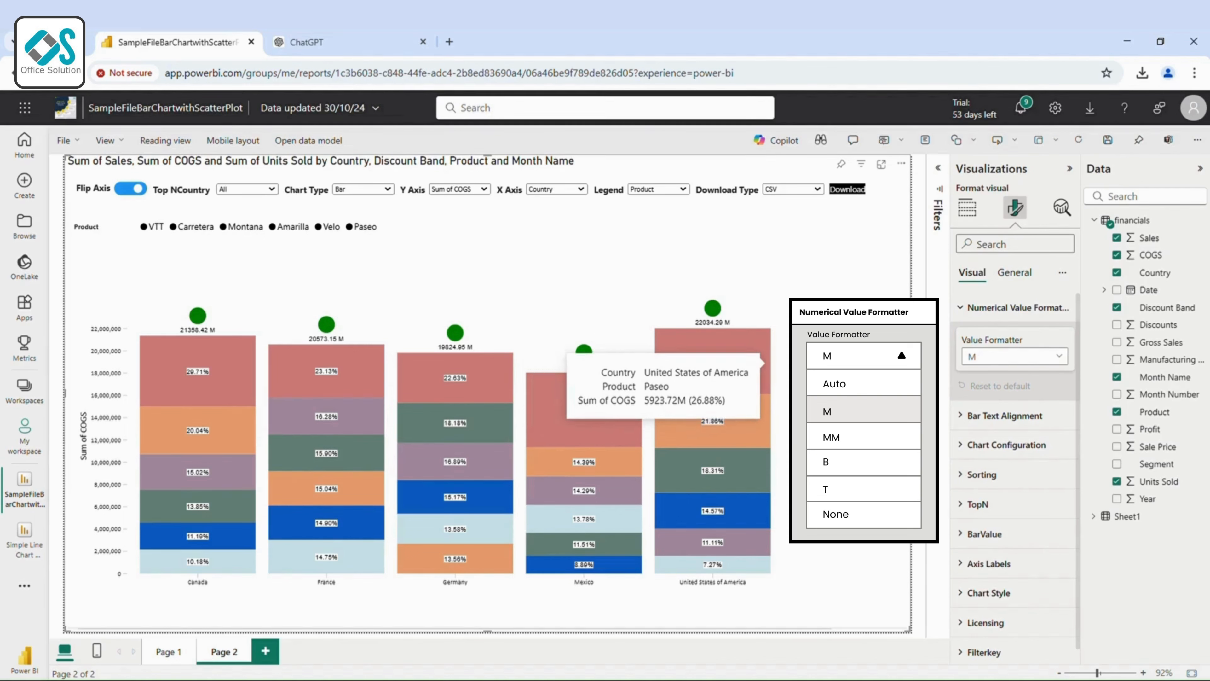
click(998, 357)
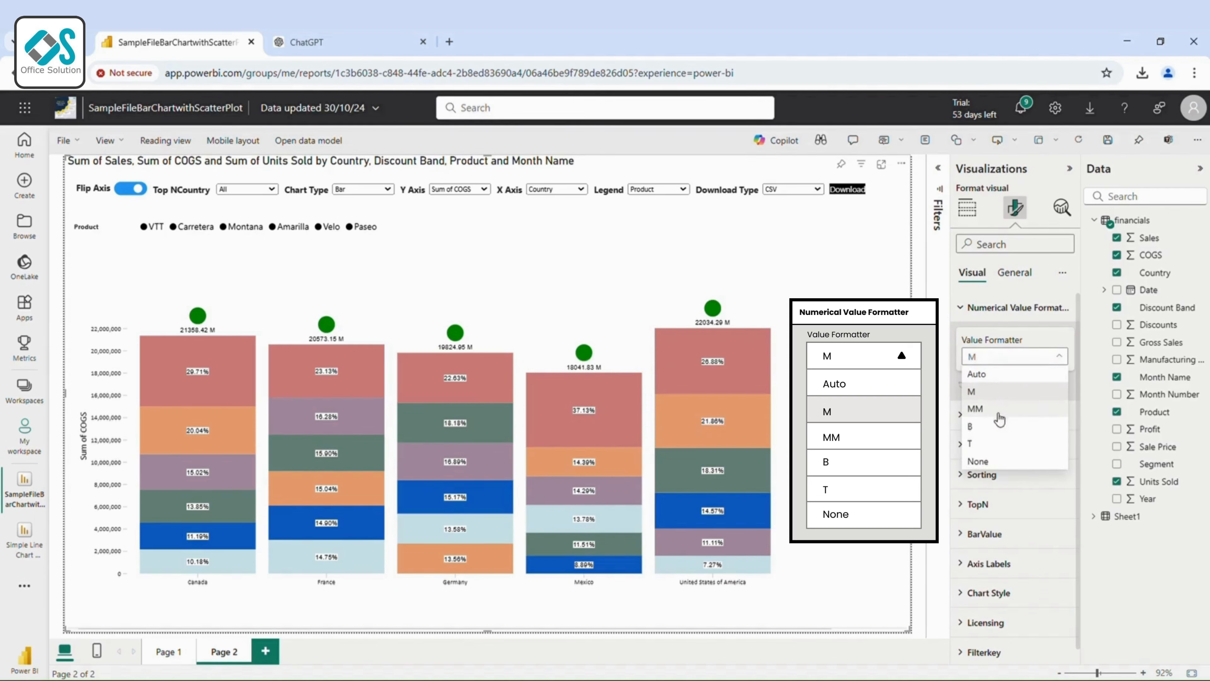
click(978, 374)
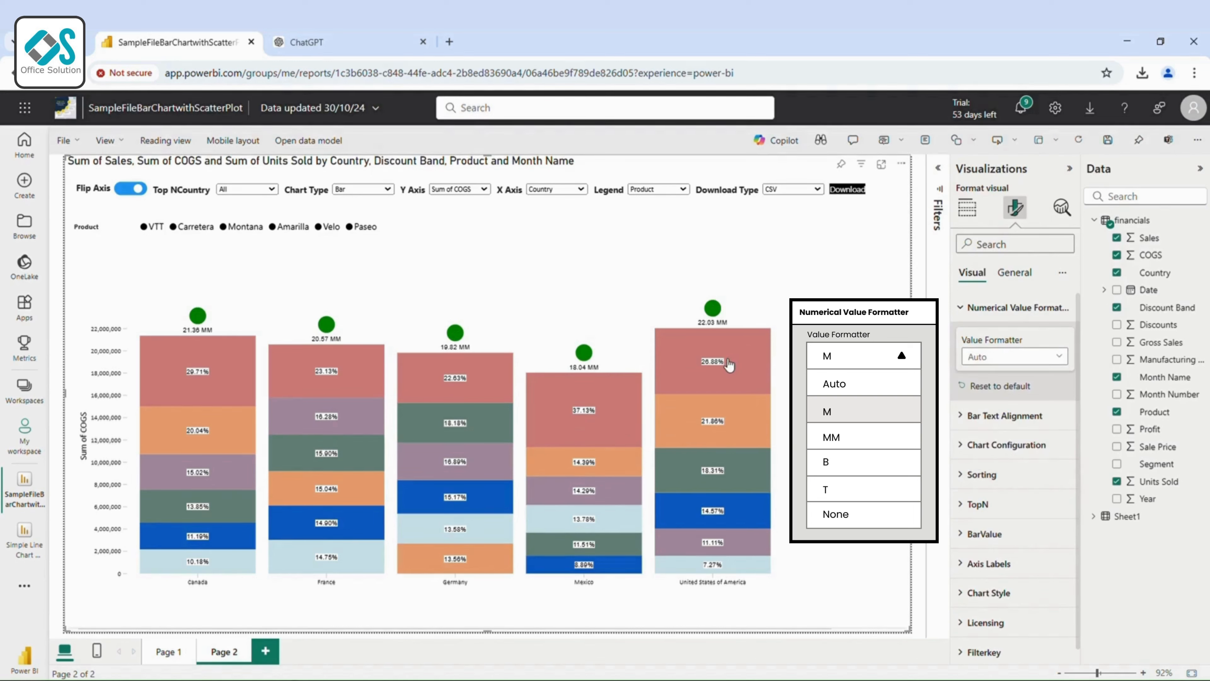
mouse_move(739, 373)
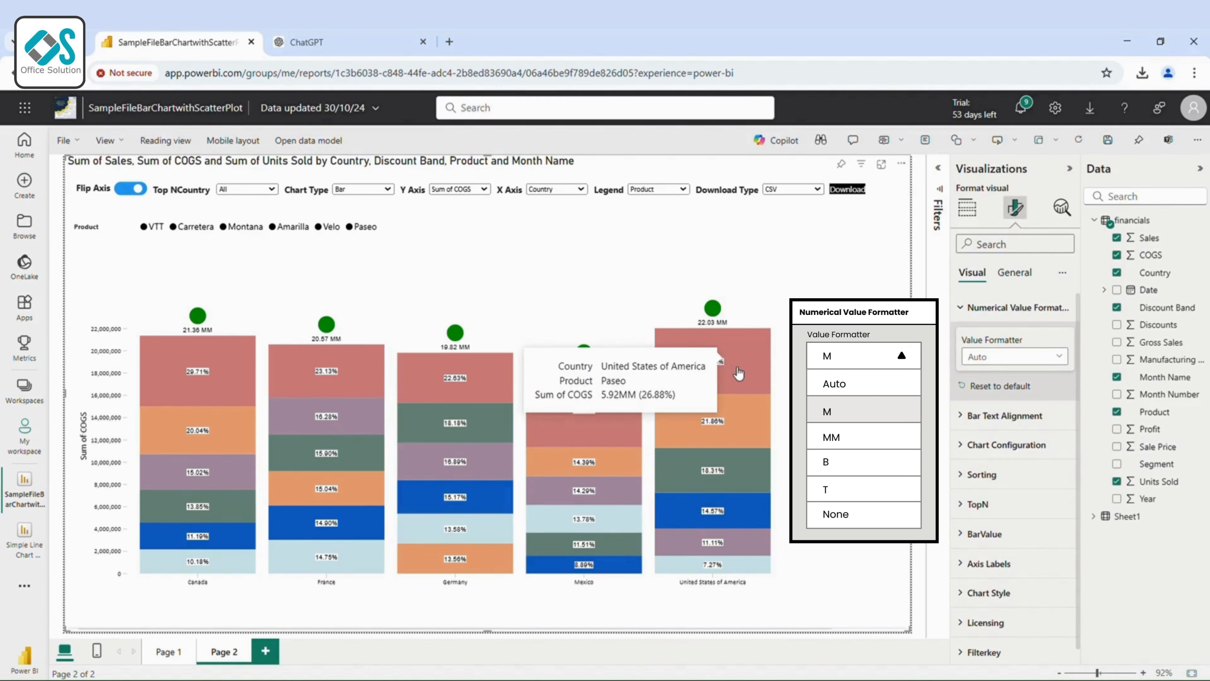
Try the Full Stacked chart type in the chart configuration and return it to Stacked.
click(1017, 417)
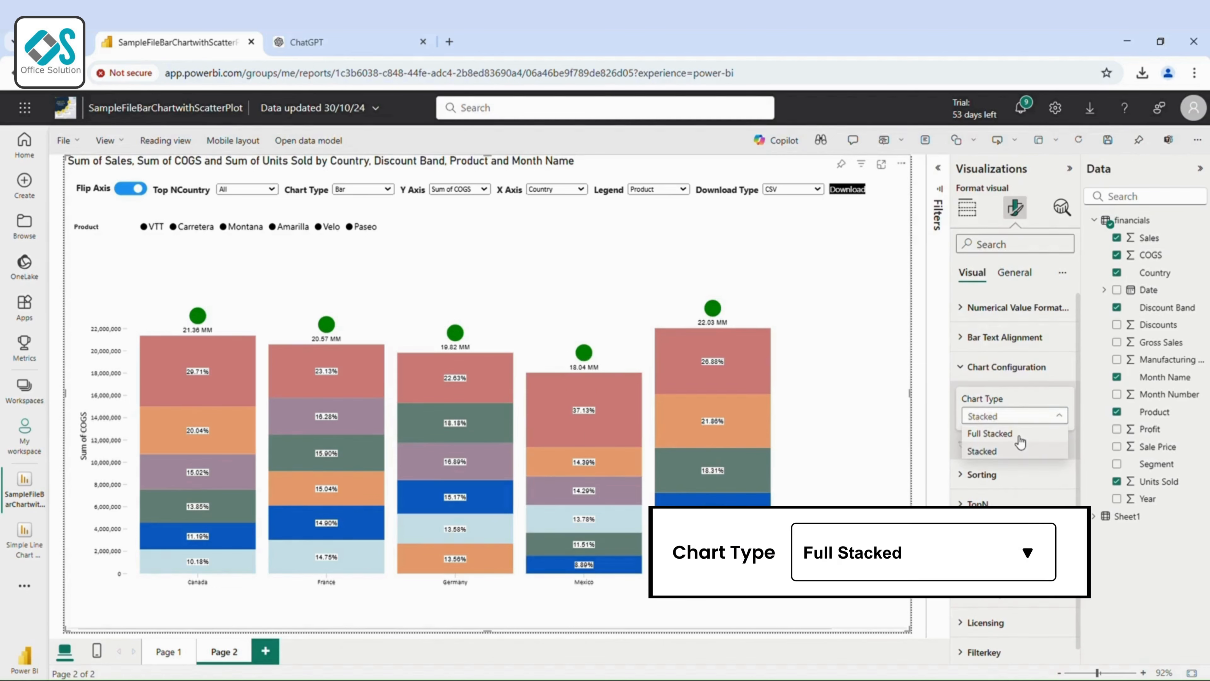
click(1018, 434)
click(1019, 418)
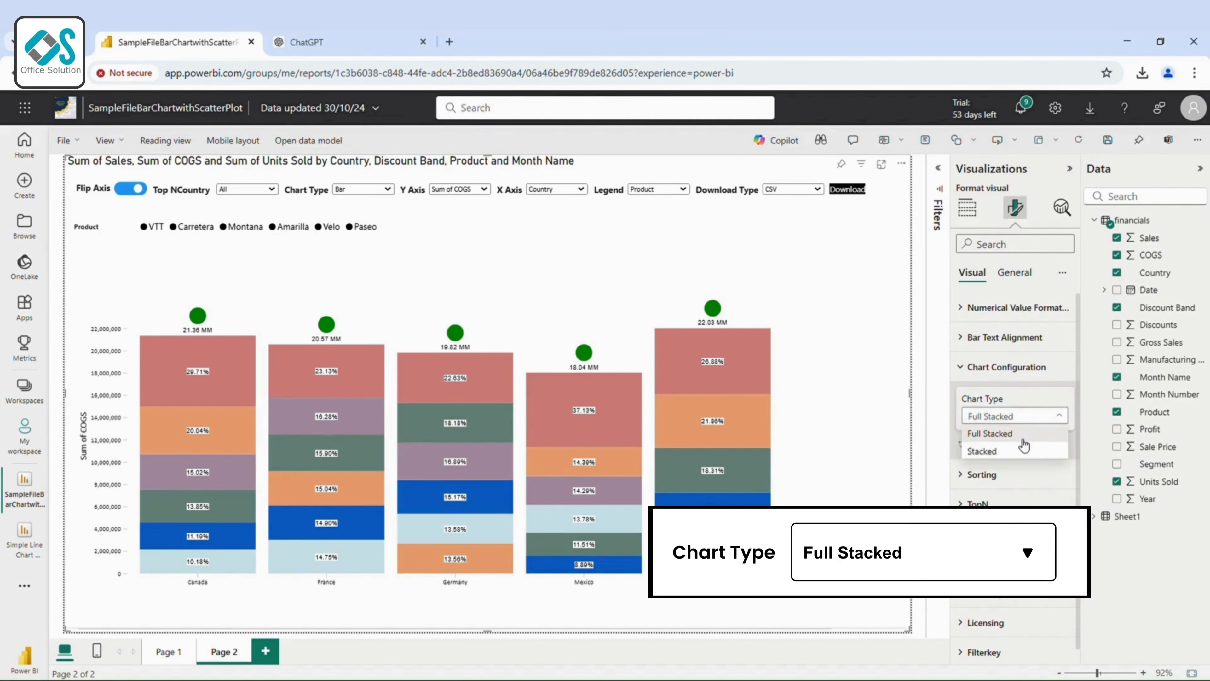
click(1021, 433)
Try the Top position for the bar text alignment and restore the labels to Center.
click(1005, 337)
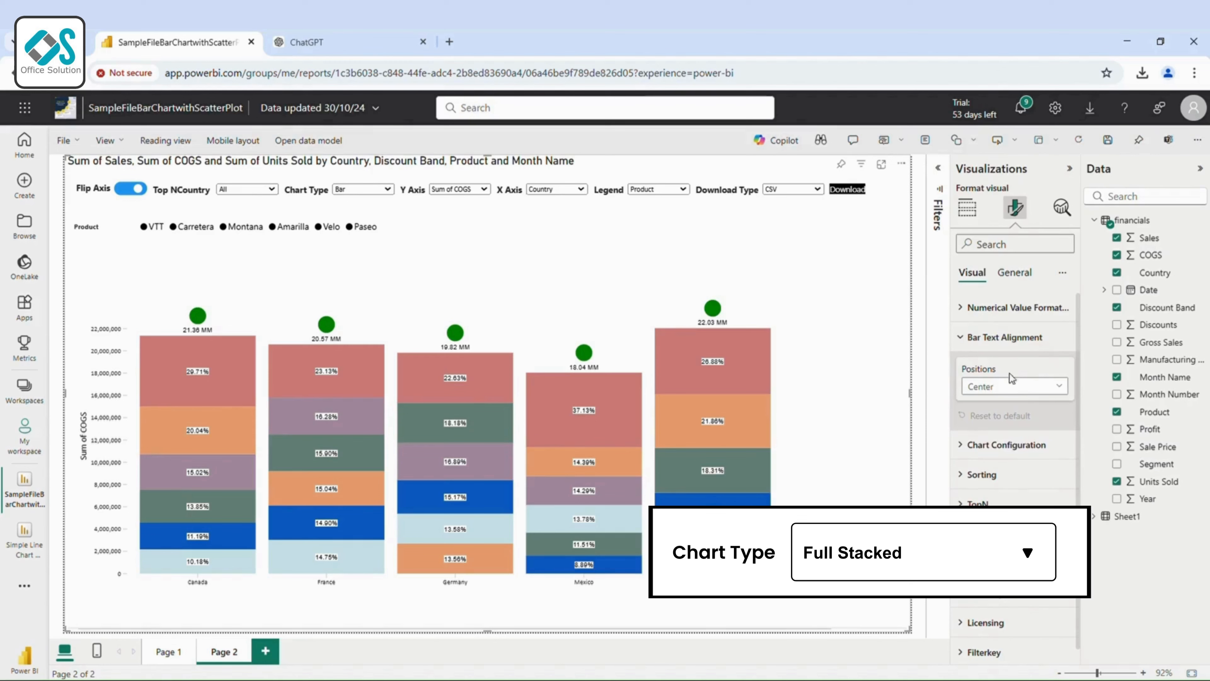
click(1024, 386)
click(1024, 421)
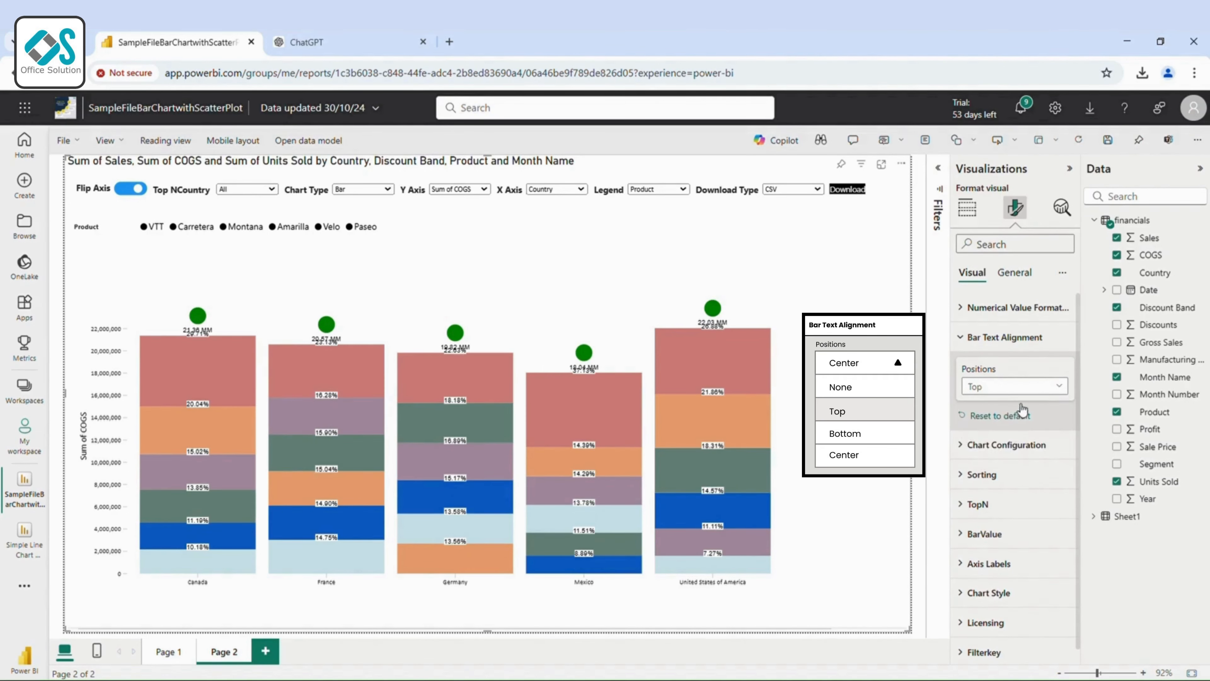
click(1017, 390)
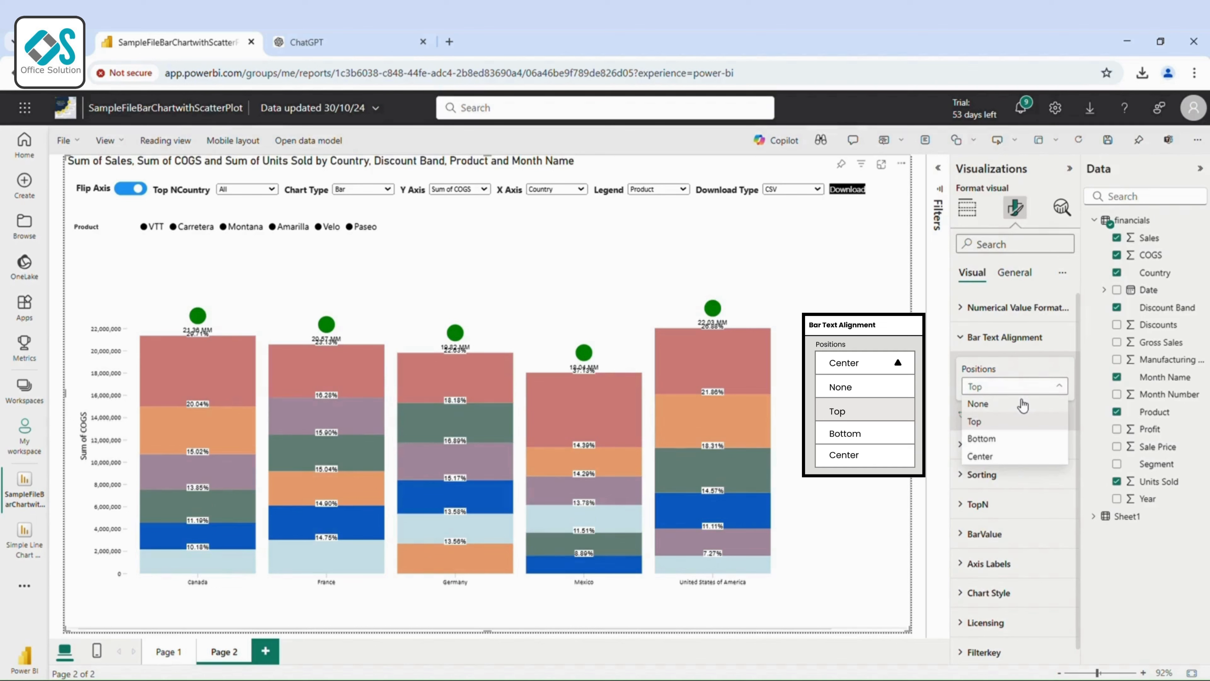
click(1015, 403)
click(1004, 337)
Try sorting the X axis in Descending order and return the sort type to Ascending.
click(1000, 396)
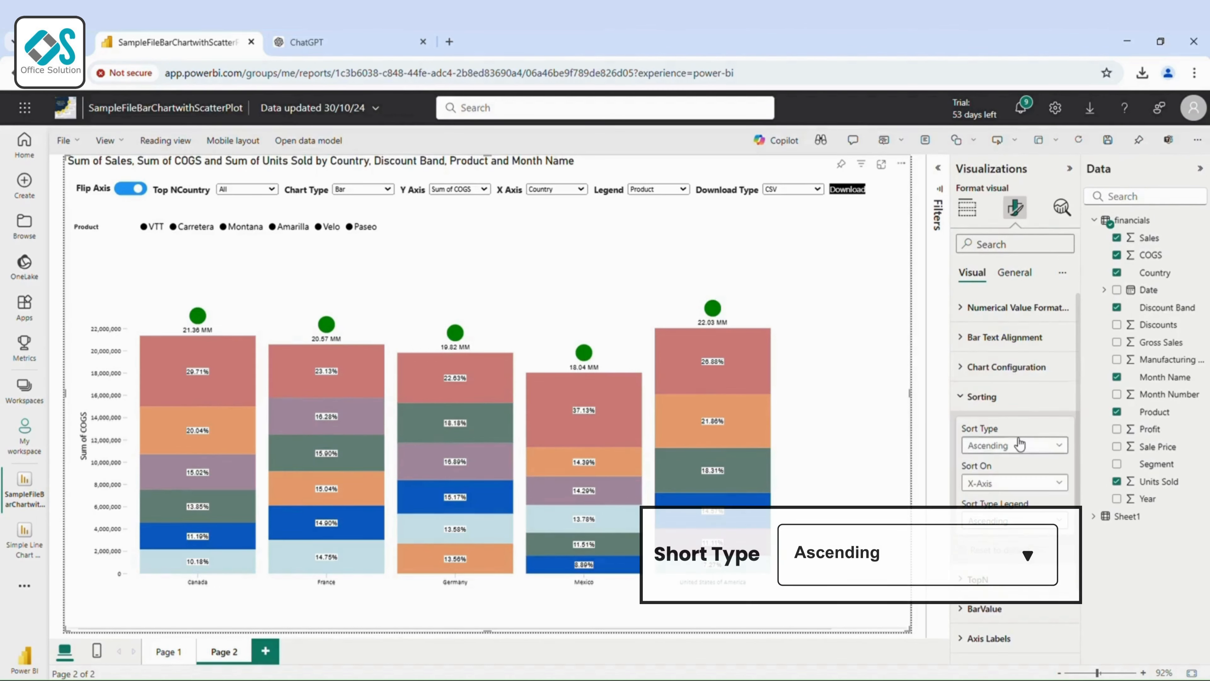
click(1015, 444)
click(1014, 480)
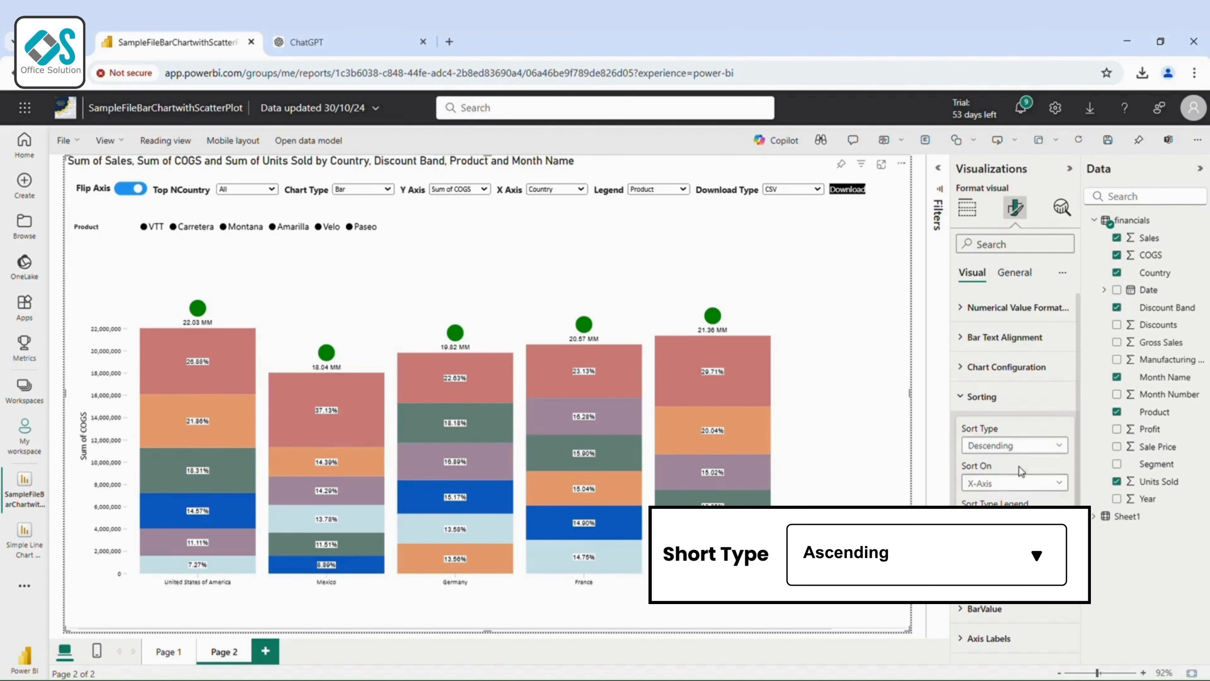
click(1019, 446)
click(987, 463)
click(1001, 396)
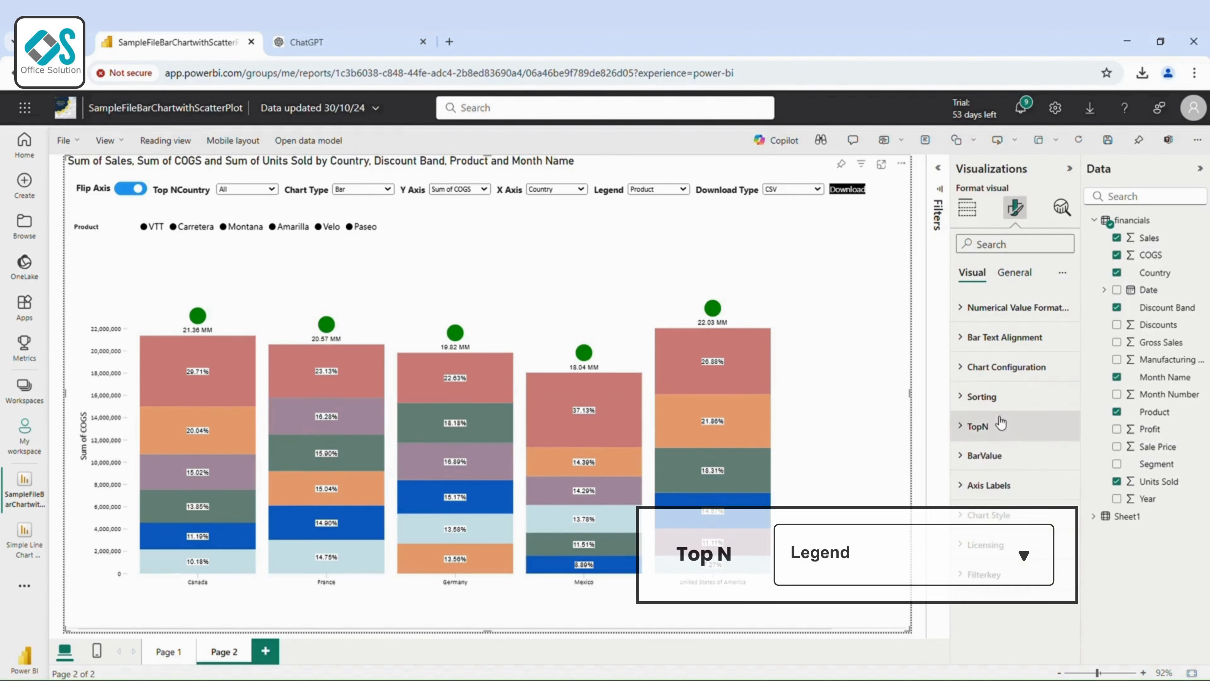
Set the chart's Top N option to X axis instead of Legend.
click(1004, 426)
click(1022, 475)
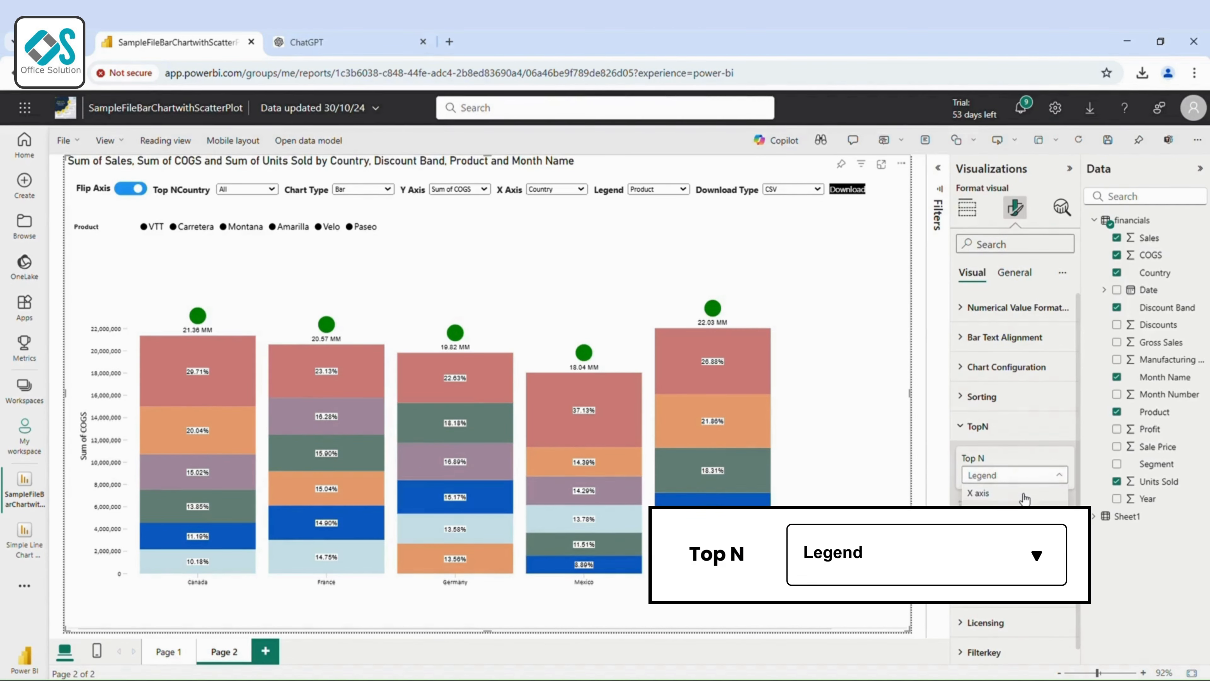
click(982, 493)
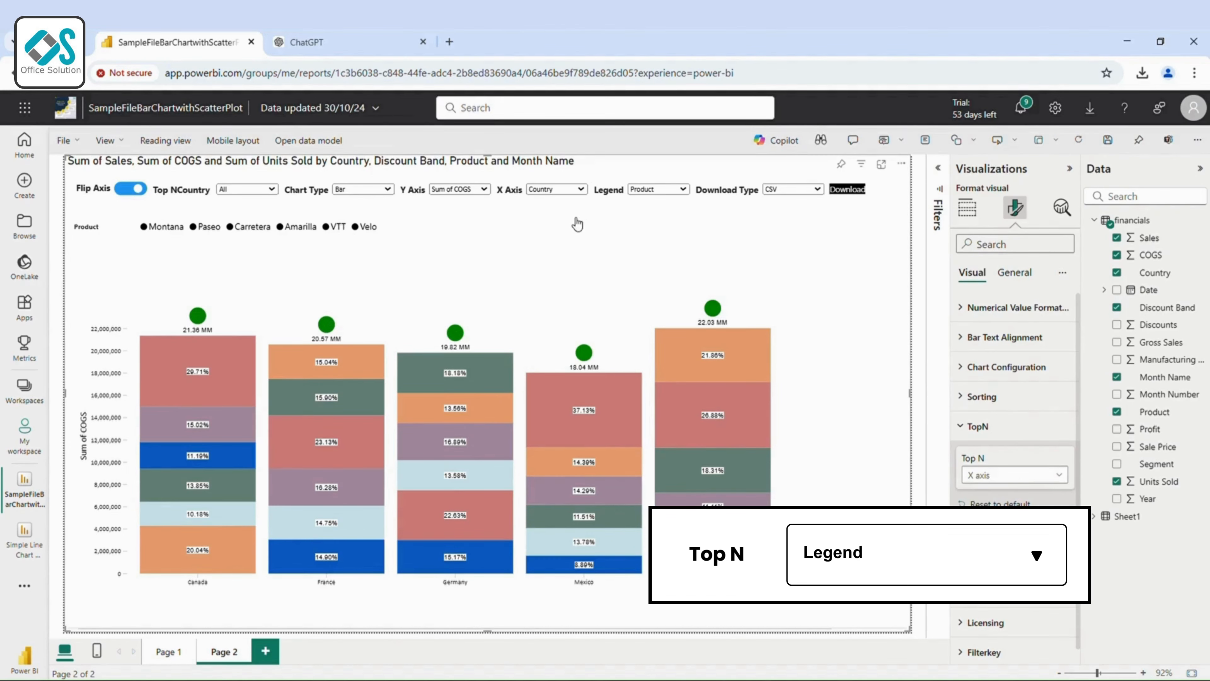
click(980, 426)
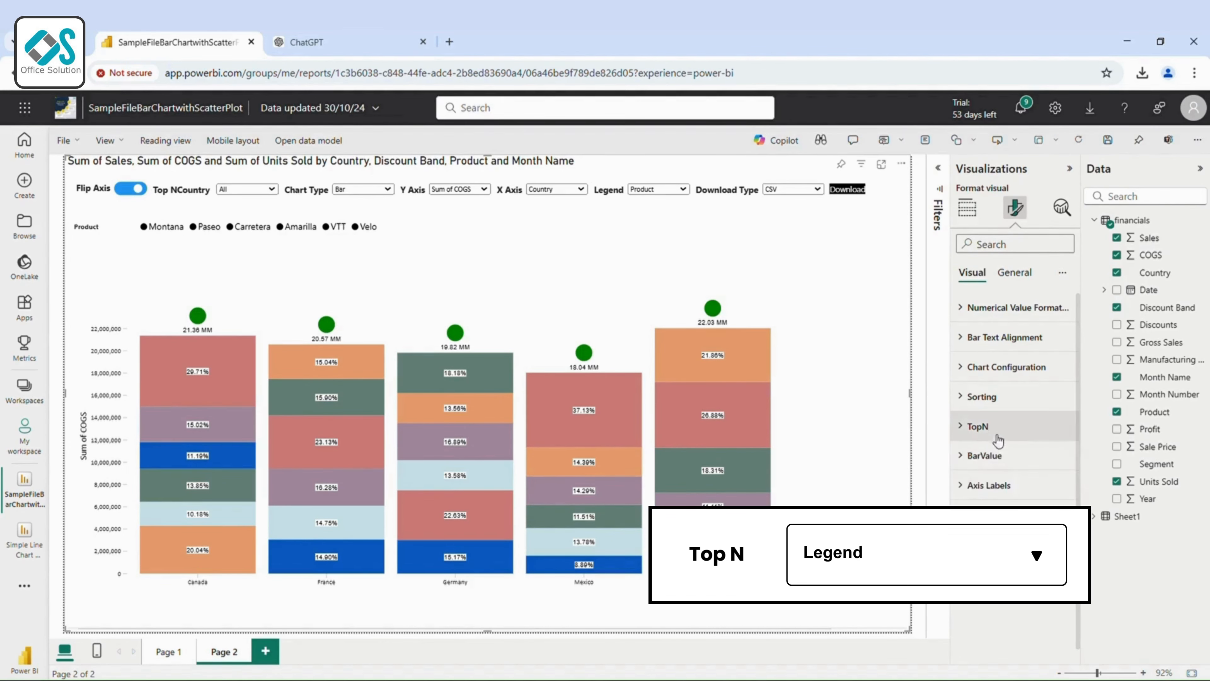
Change the bar value setting so the segments are labelled with amounts instead of percentages.
click(984, 456)
click(1043, 505)
click(1040, 530)
click(1005, 504)
click(1027, 536)
Set the X axis label to "My X axis" and the Y axis label to "My Y axis".
click(989, 563)
click(977, 535)
text(My X axis)
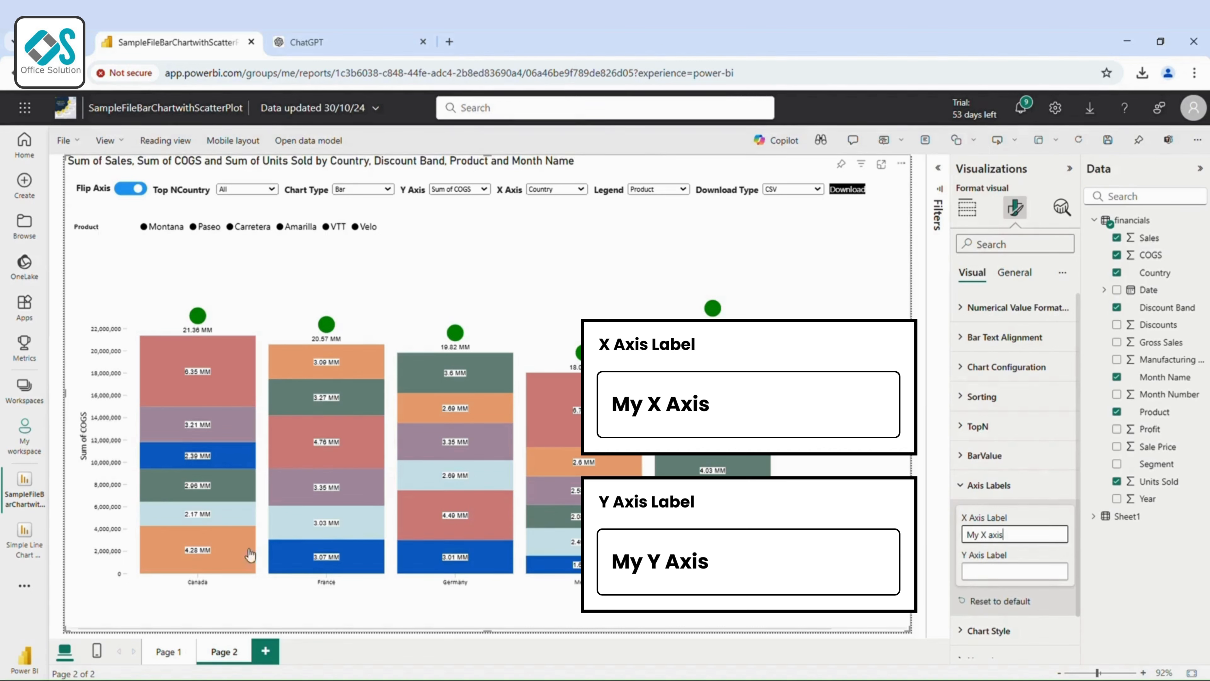
click(998, 575)
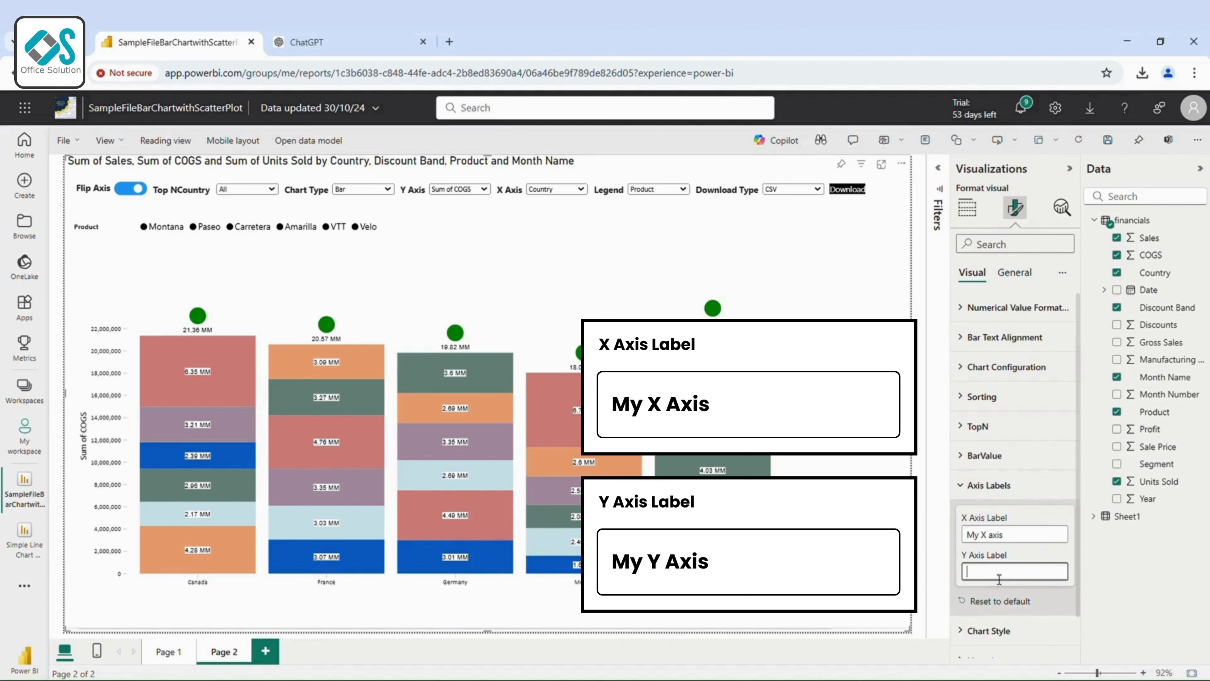
text(My Y axis)
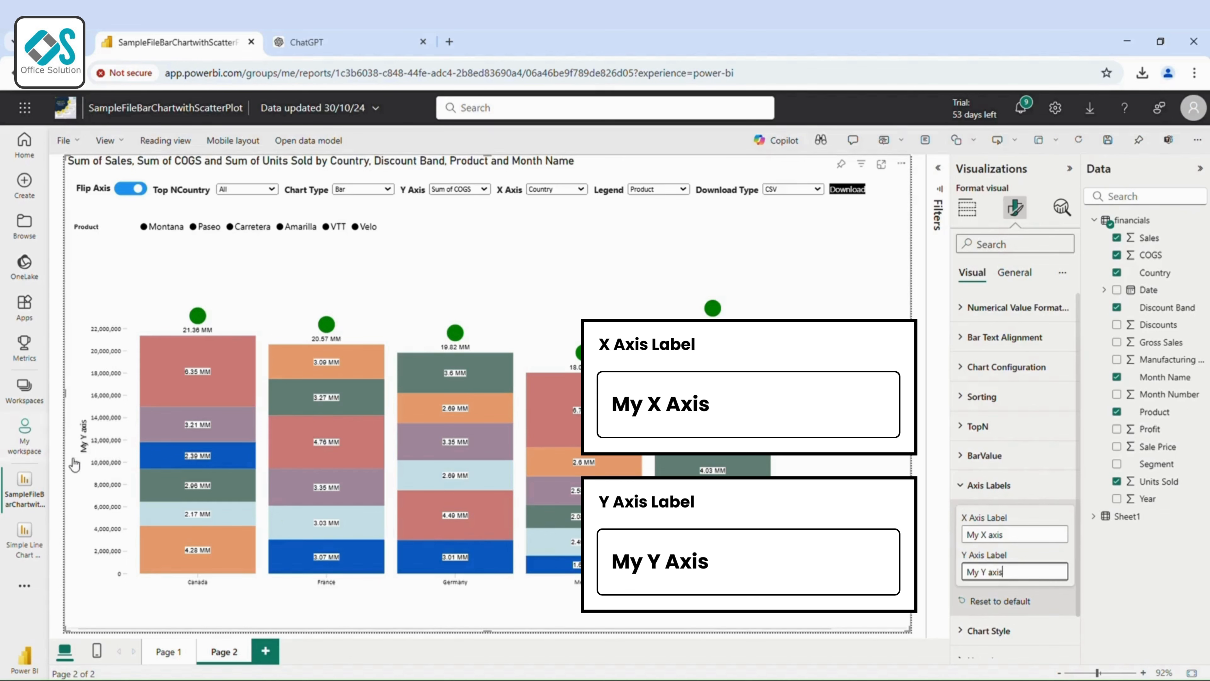
Turn off Flip Axis on the chart and switch off its X Axis, Y Axis and Top N selectors.
click(141, 192)
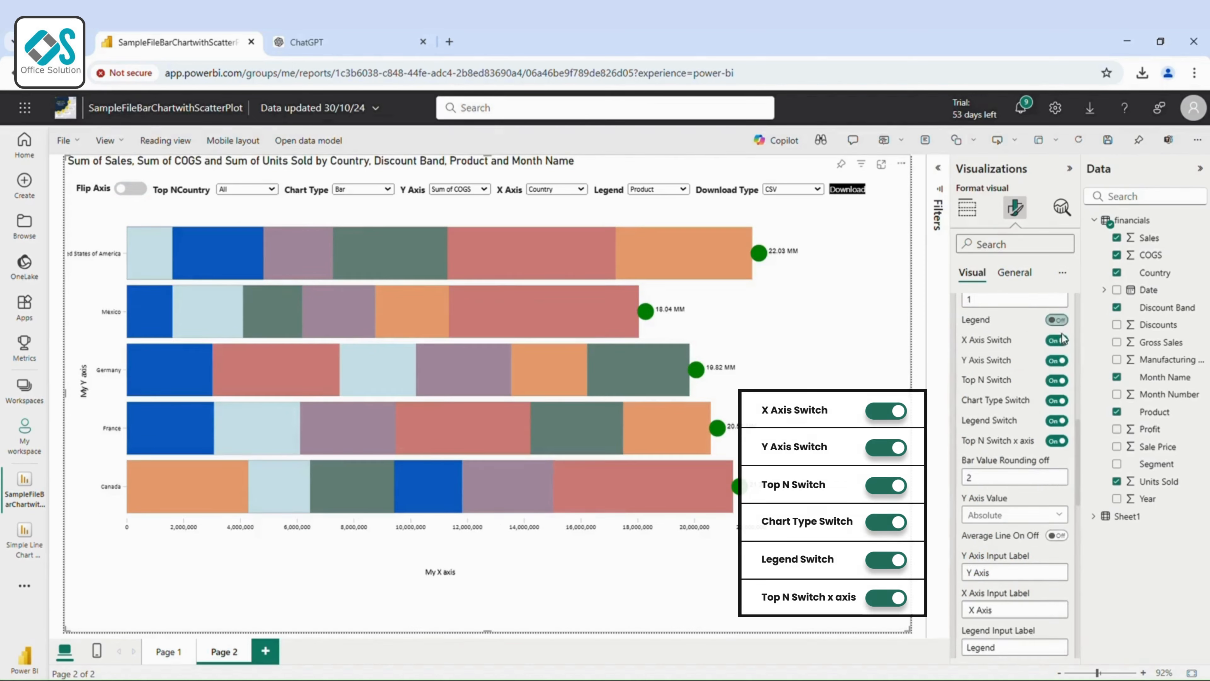
click(1057, 339)
click(1057, 360)
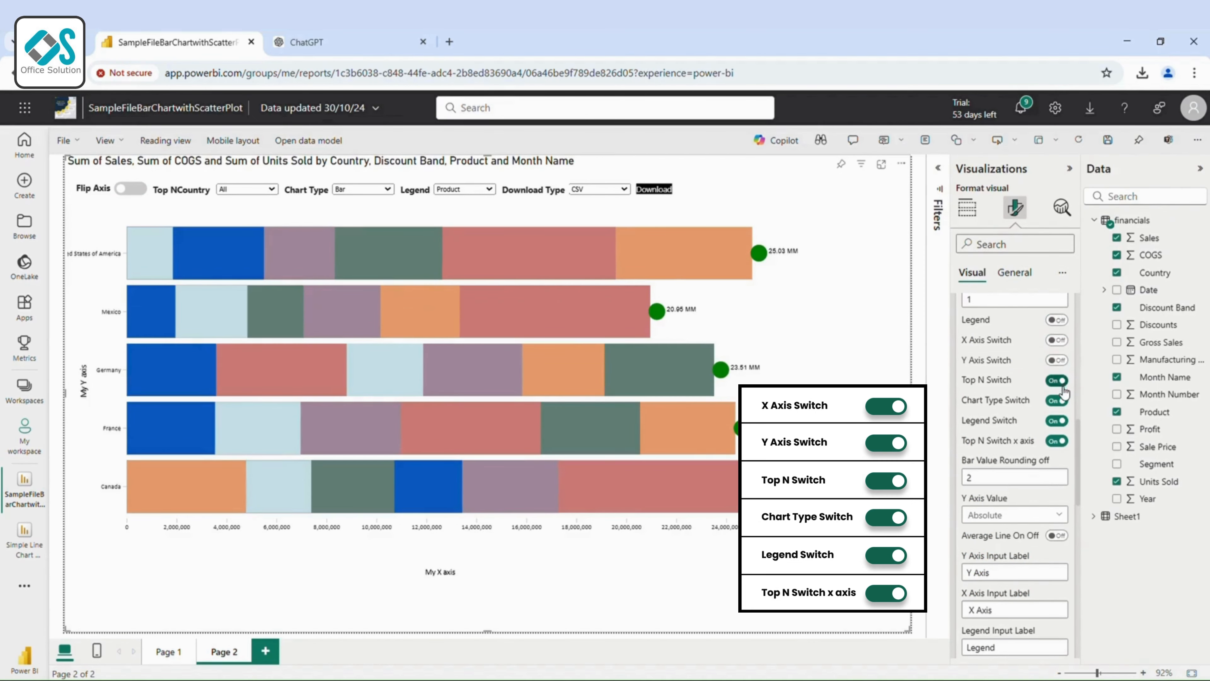
click(1057, 381)
Switch the Y Axis, X Axis and Top N selectors back on, along with the chart legend.
click(1057, 360)
click(1057, 339)
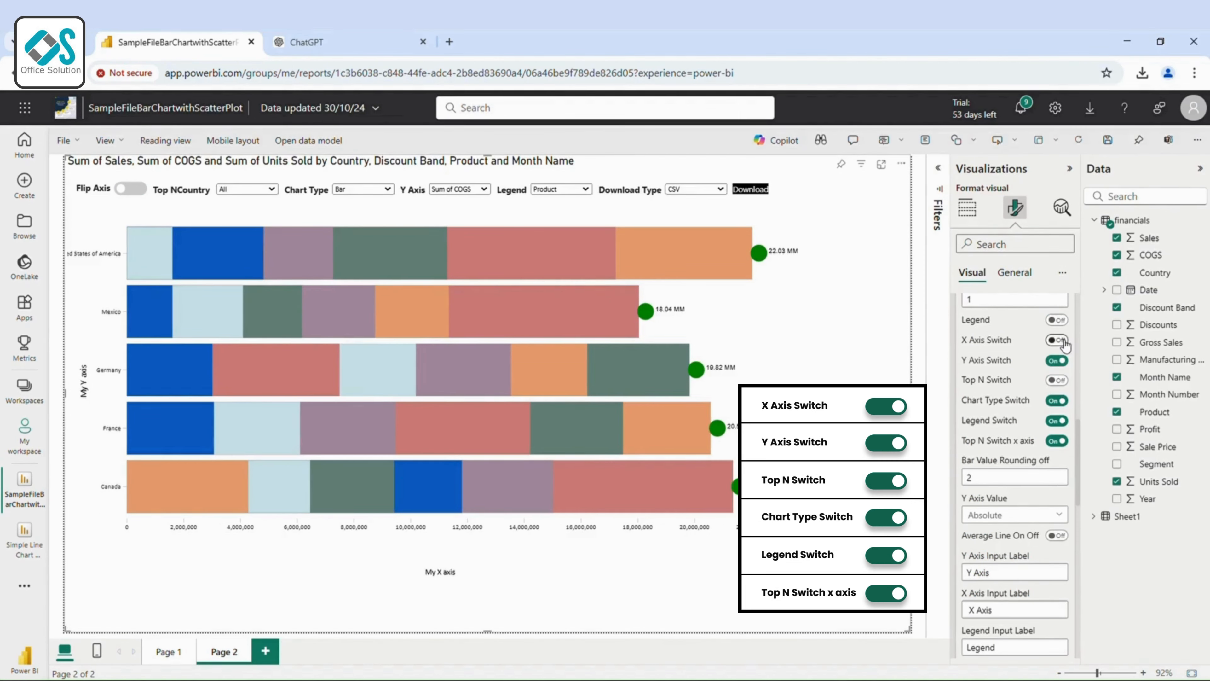
click(1058, 321)
click(1057, 381)
scroll(1022, 447, up, 2)
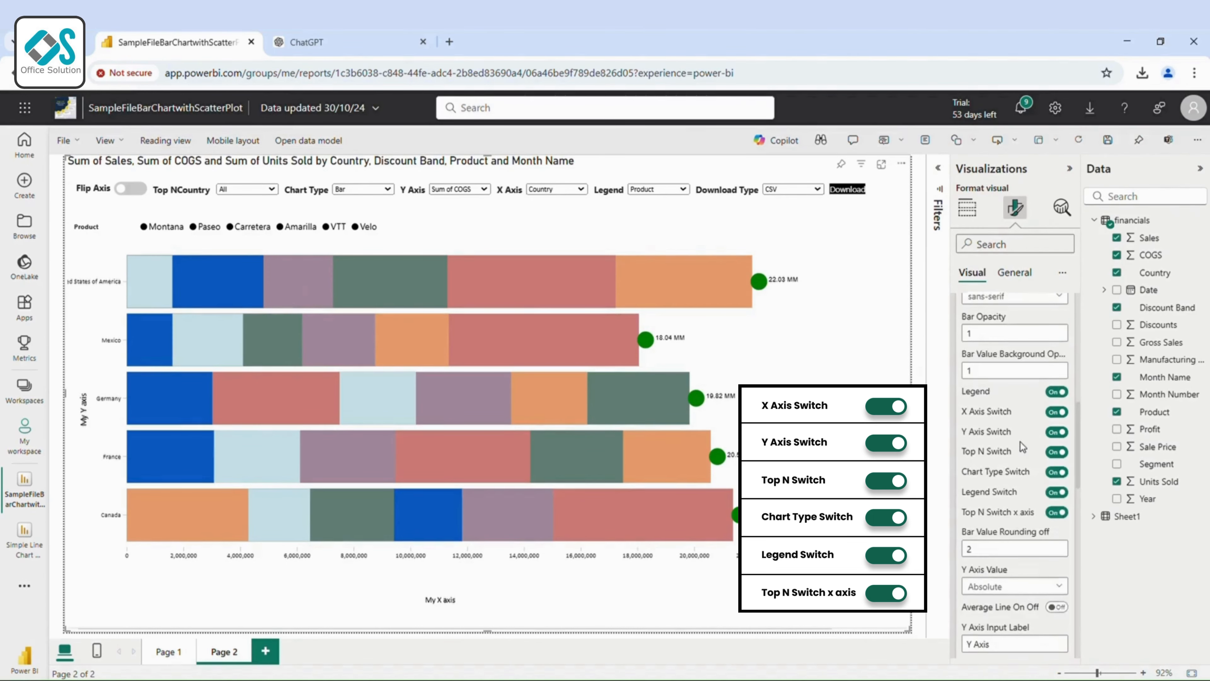
Turn on the average line, set it to Individual, and flip the axes so the bars stand vertically.
scroll(1022, 446, down, 3)
click(1057, 464)
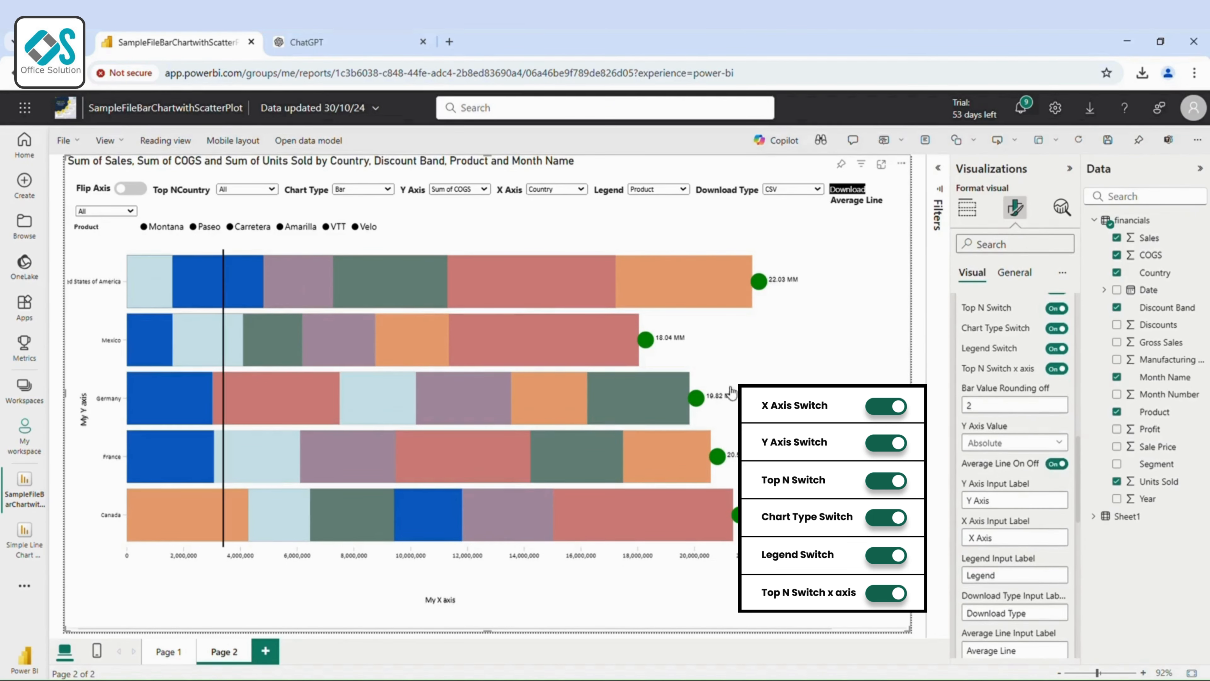
click(95, 211)
click(121, 248)
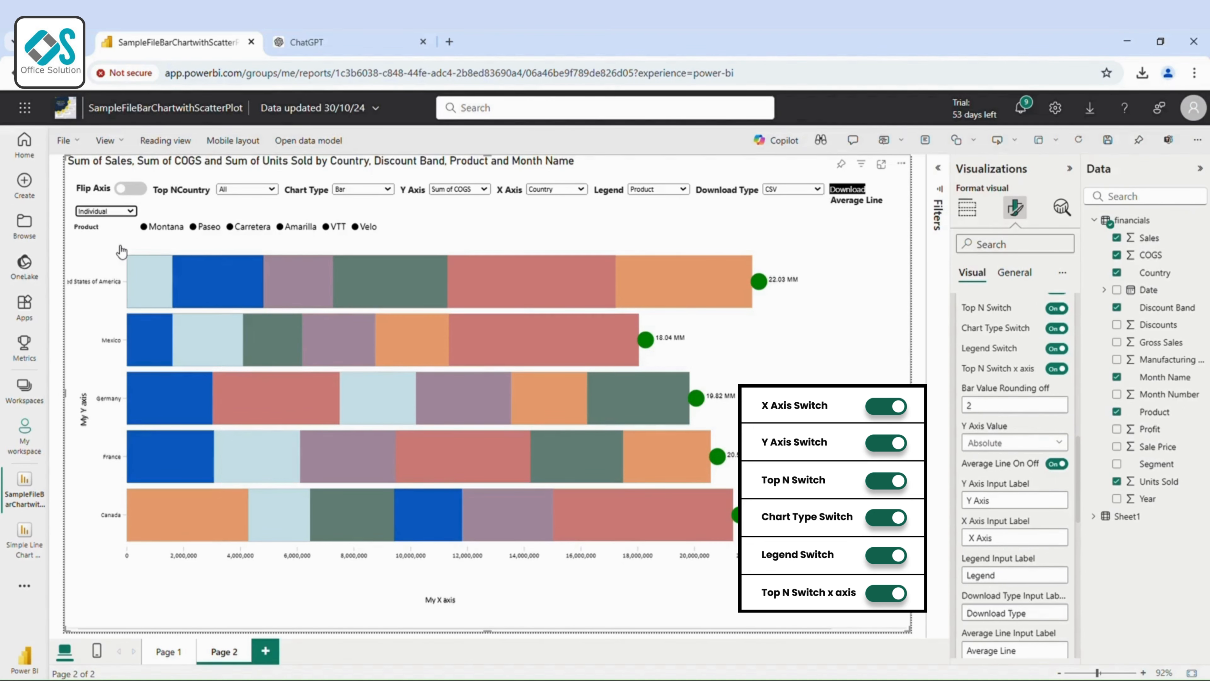
click(130, 188)
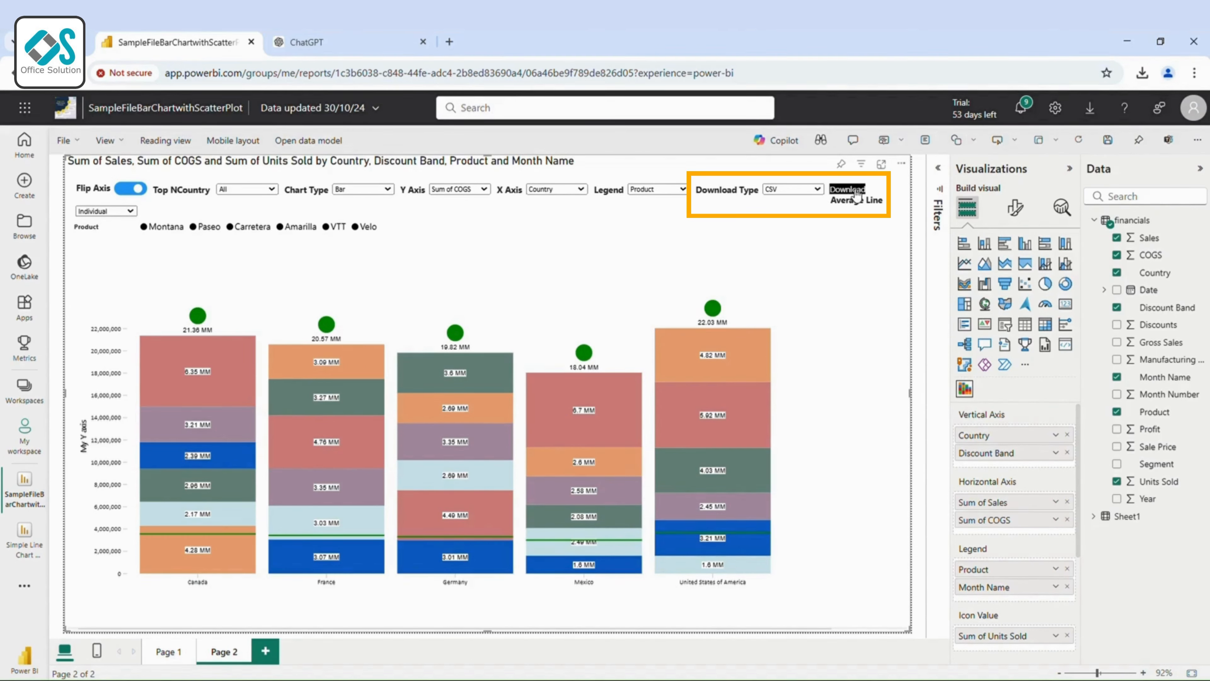
Set the chart's download type to Excel and download its data, approving the custom visual download.
click(851, 217)
click(851, 191)
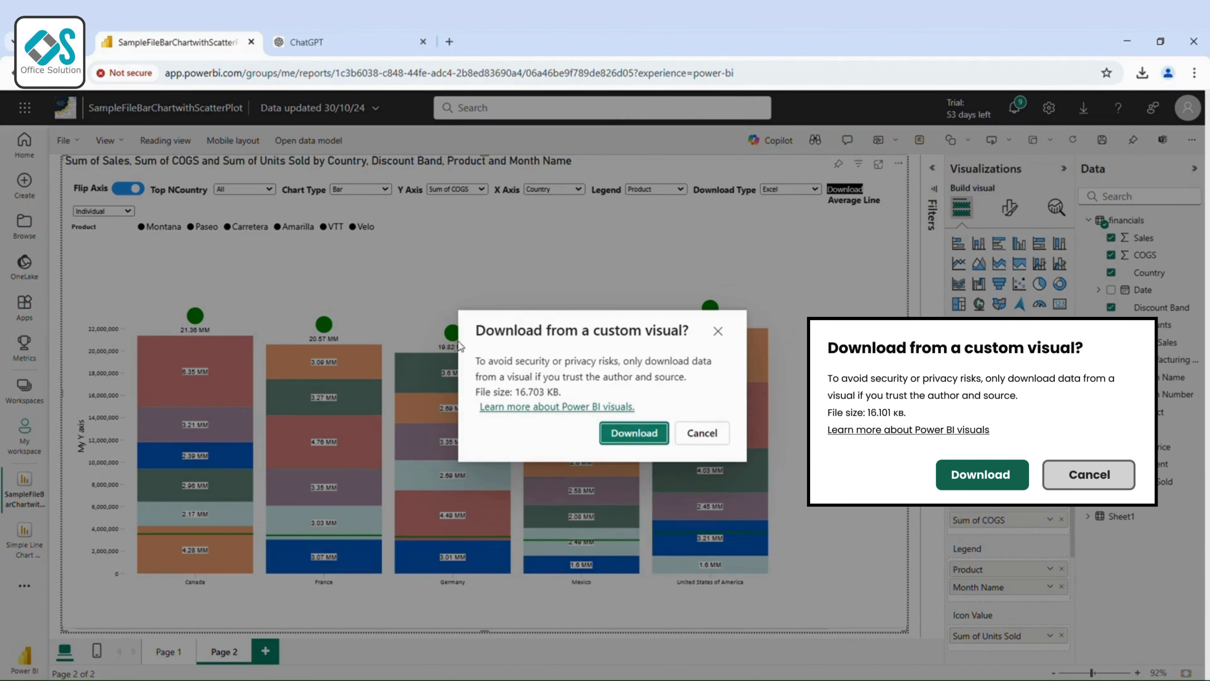
click(643, 433)
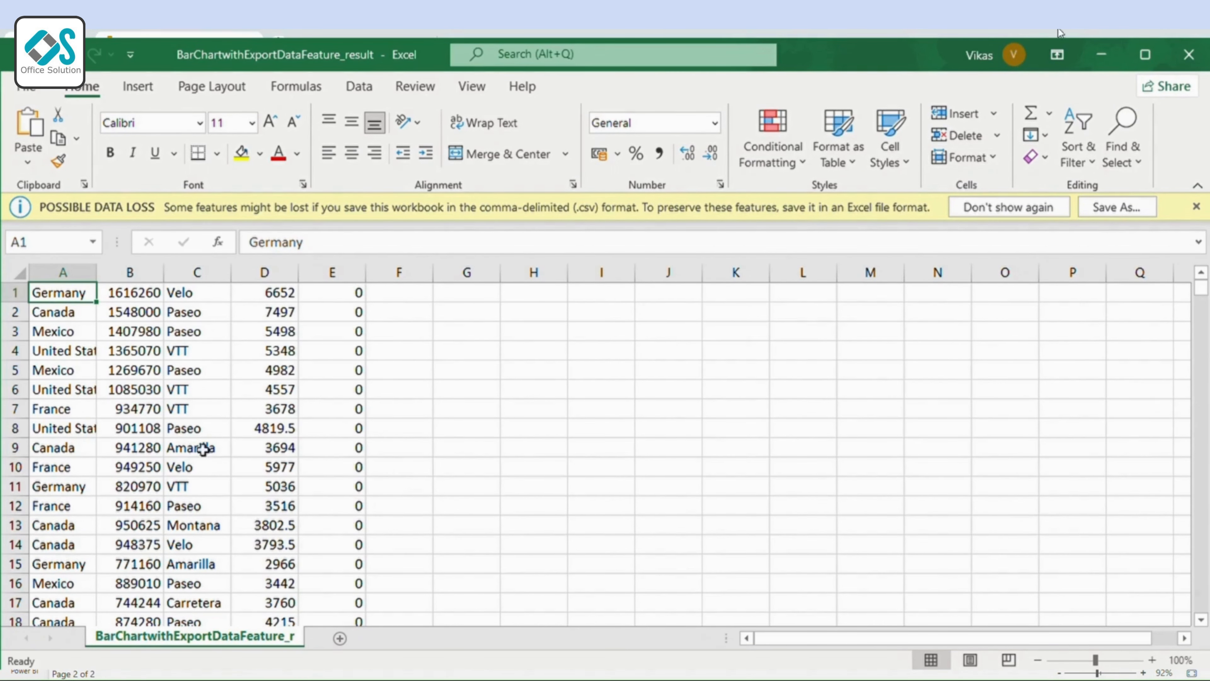
Examine the exported chart data rows in the BarChartwithExportDataFeature_result file in Excel.
scroll(196, 465, down, 6)
scroll(203, 470, up, 4)
scroll(203, 472, up, 2)
scroll(162, 361, down, 3)
scroll(162, 361, down, 15)
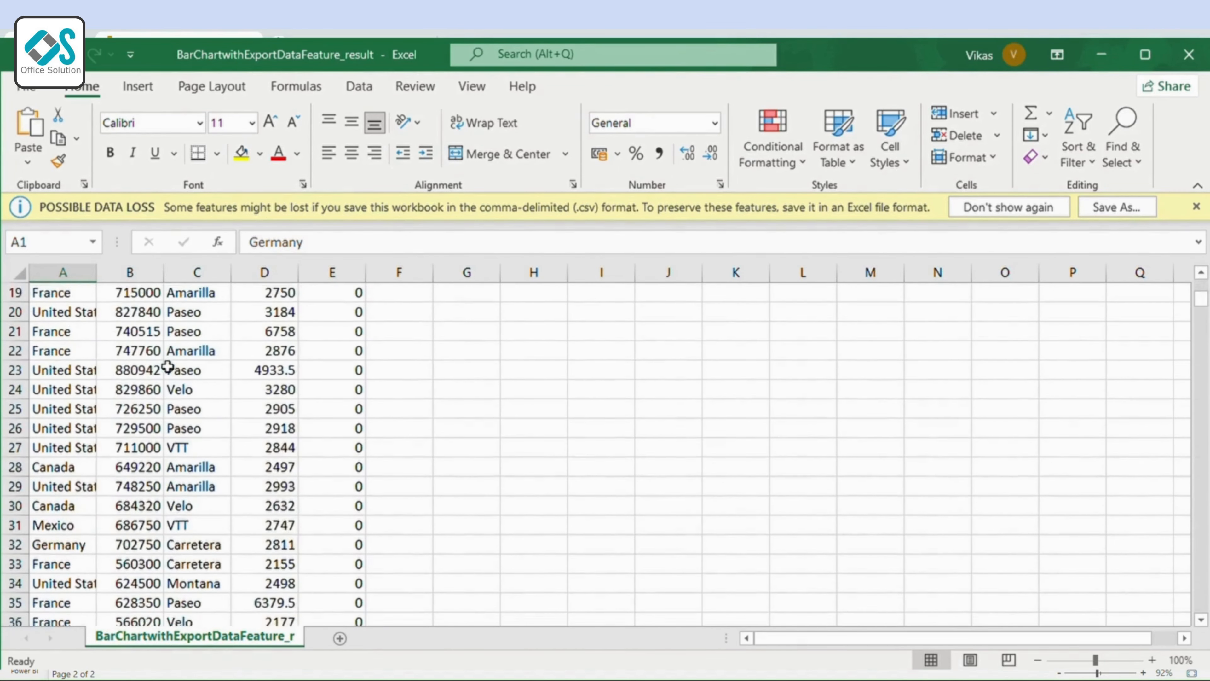